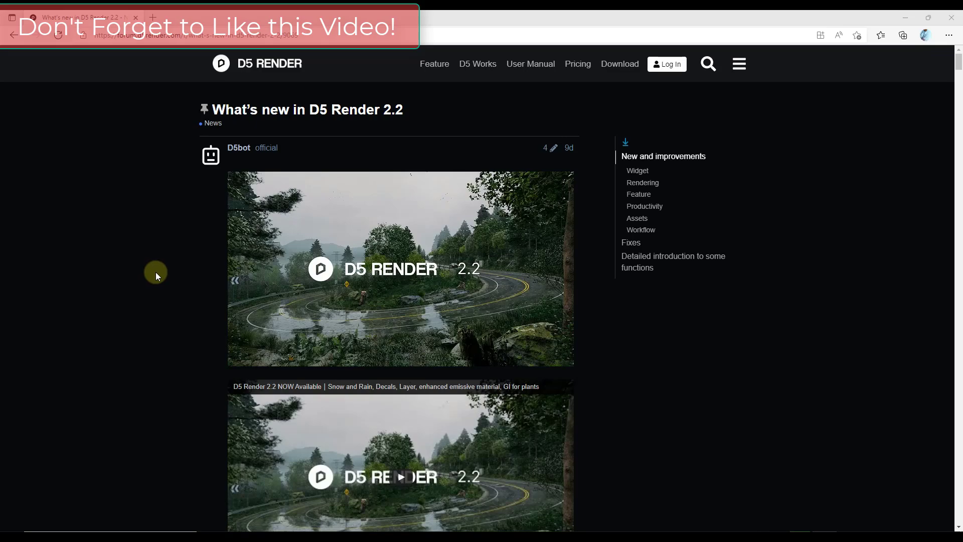
Read through the D5 Render 2.2 release notes down to the Weather System: Rain and Snow section.
scroll(156, 272, "down", 15)
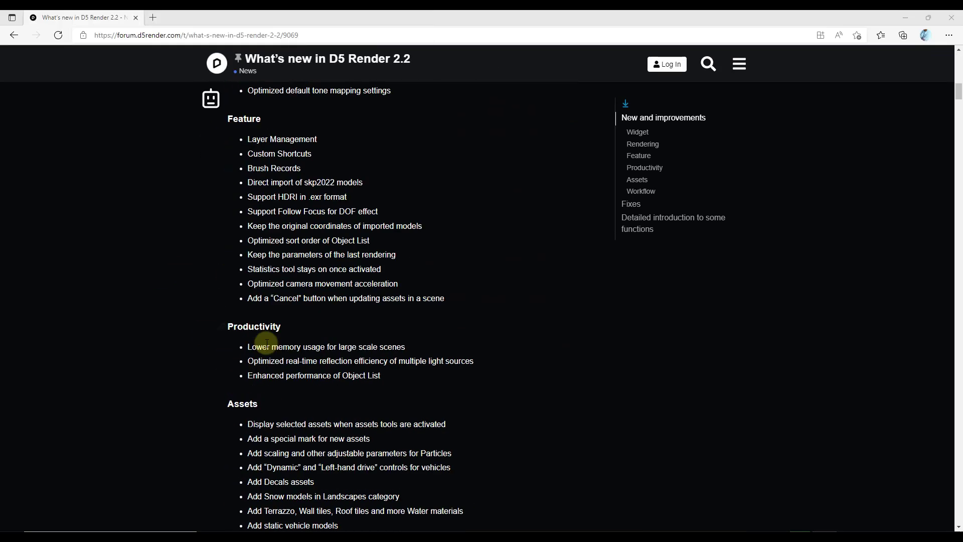
scroll(307, 333, "up", 15)
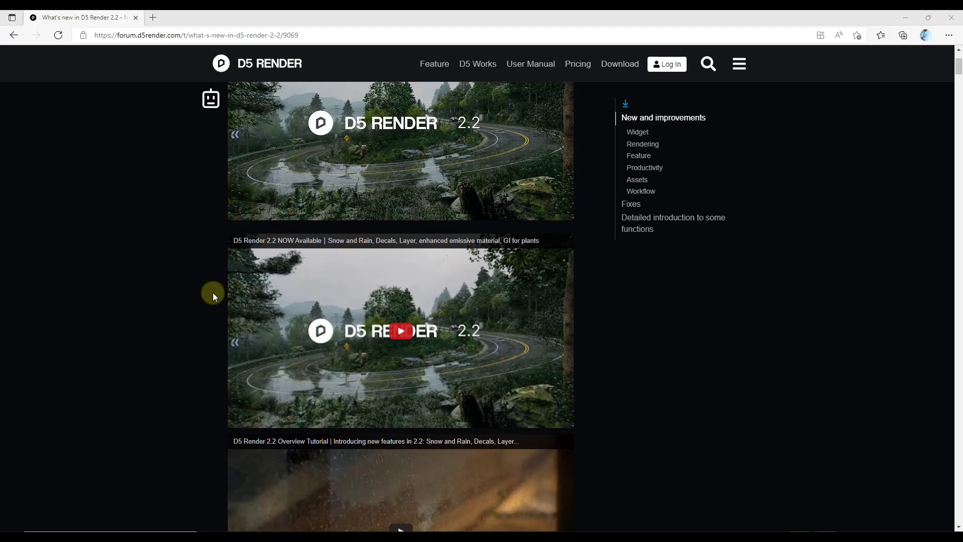
scroll(219, 315, "down", 3)
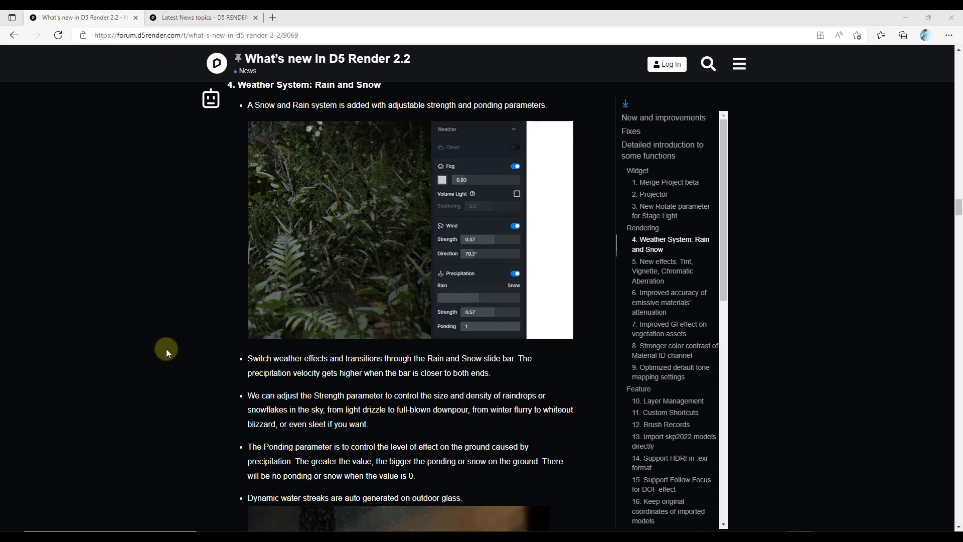
scroll(170, 347, "up", 2)
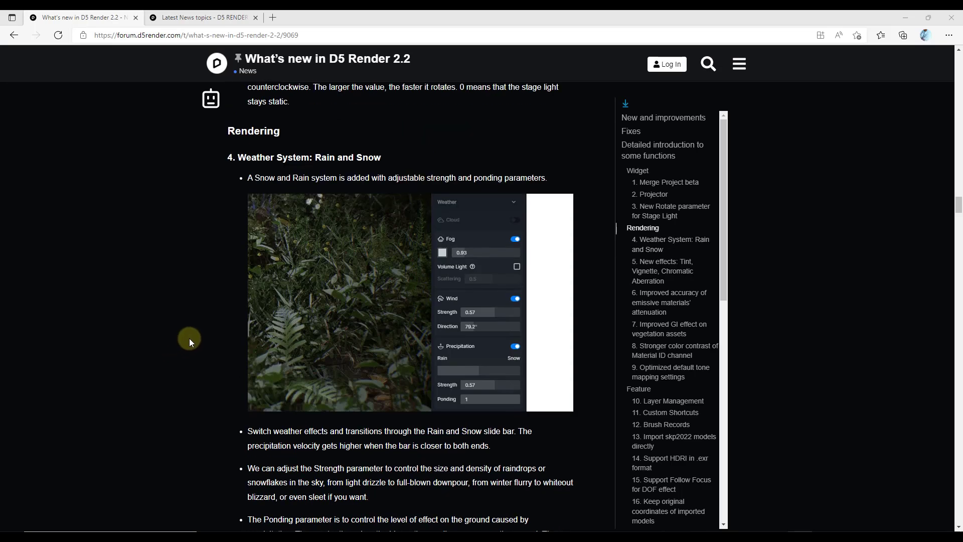
scroll(194, 336, "down", 2)
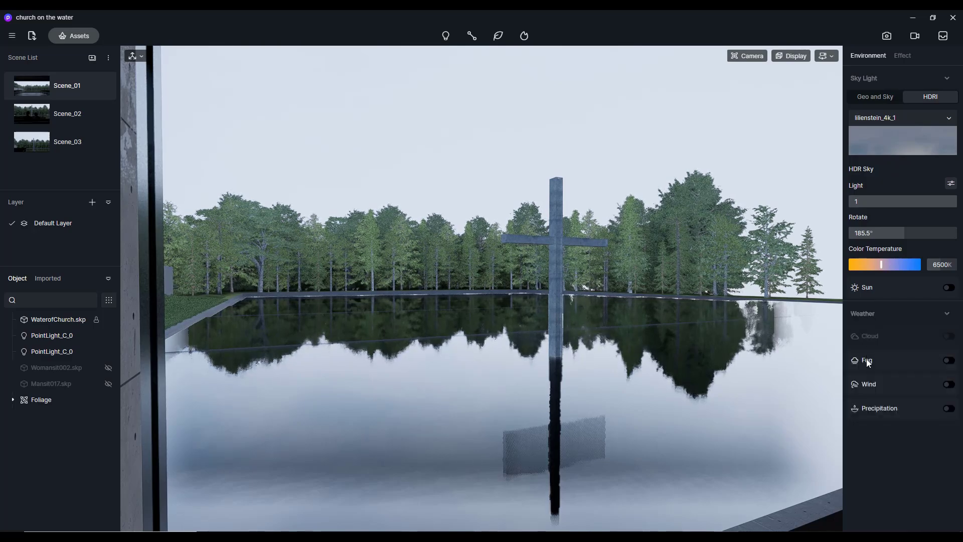
Try the Geo and Sky light with clouds at an adjusted amount, switching the clouds off and returning to HDRI.
left_click(882, 94)
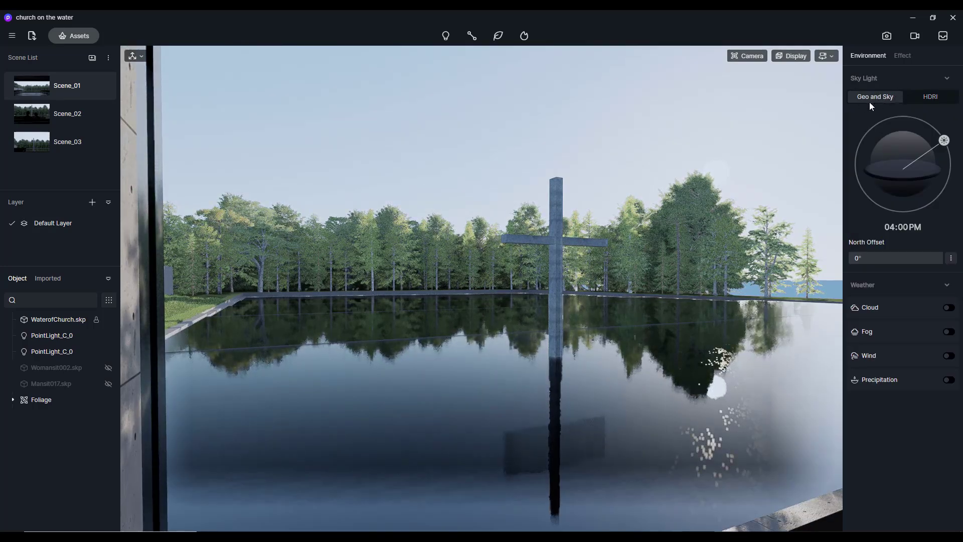
left_click(948, 308)
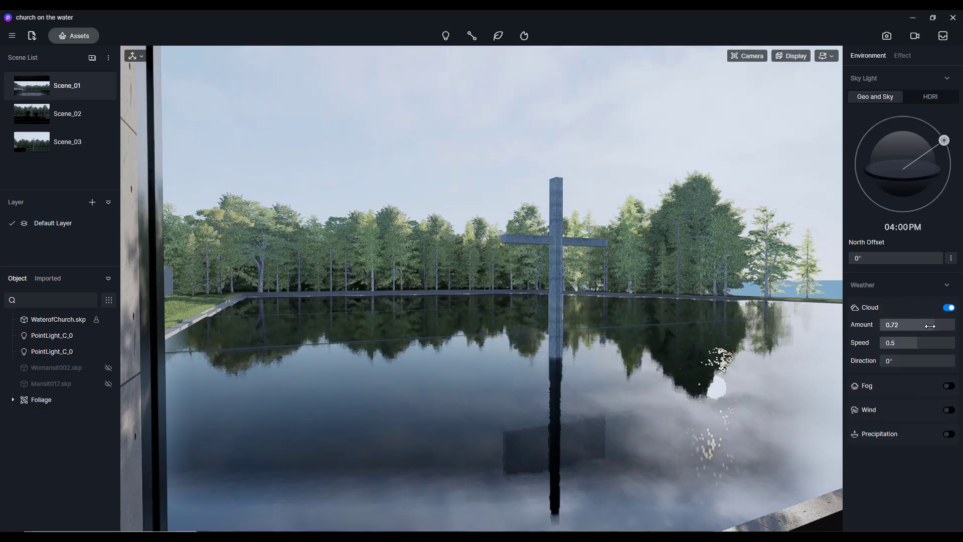
left_click_drag(931, 326, 927, 326)
left_click(948, 308)
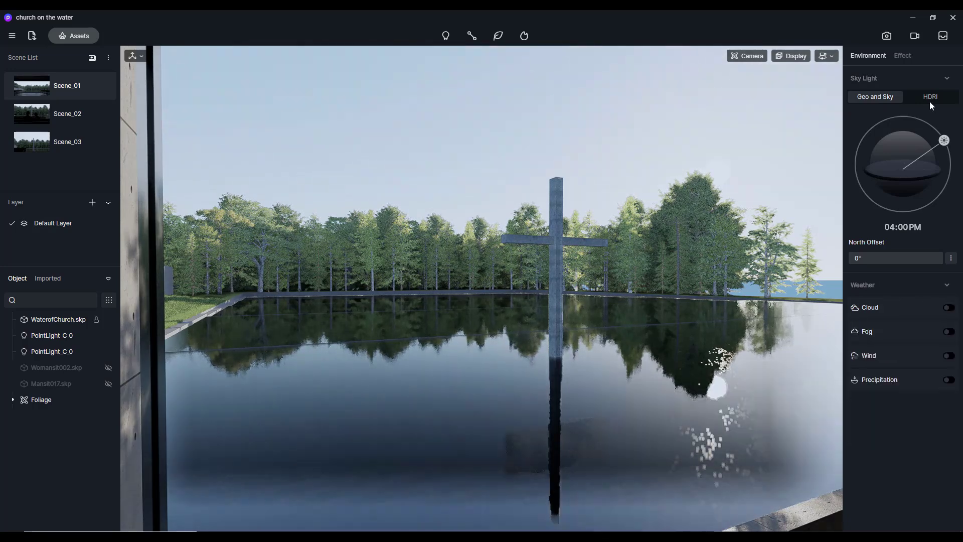
left_click(930, 98)
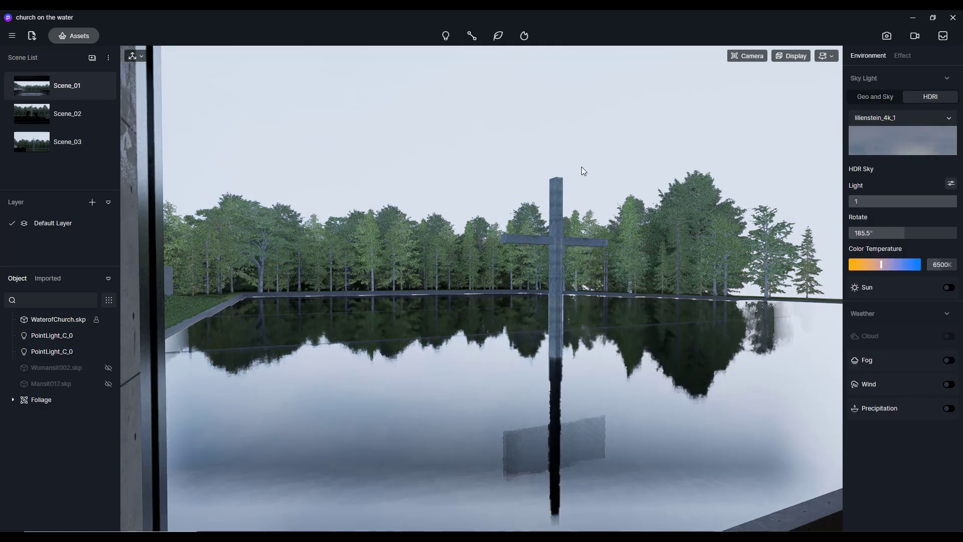
Turn on fog for the HDRI scene and set its amount to 1.4.
left_click(949, 360)
left_click_drag(883, 376, 893, 376)
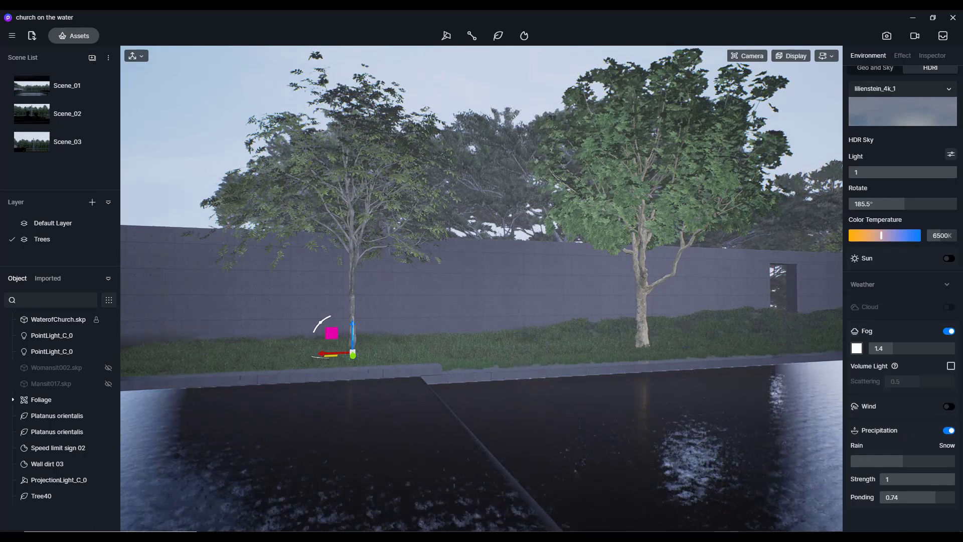
Browse the Broadleaf tree models in the online asset library, checking which ones are dynamic, and clear the dynamic-only filter.
left_click_drag(0, 83, 225, 45)
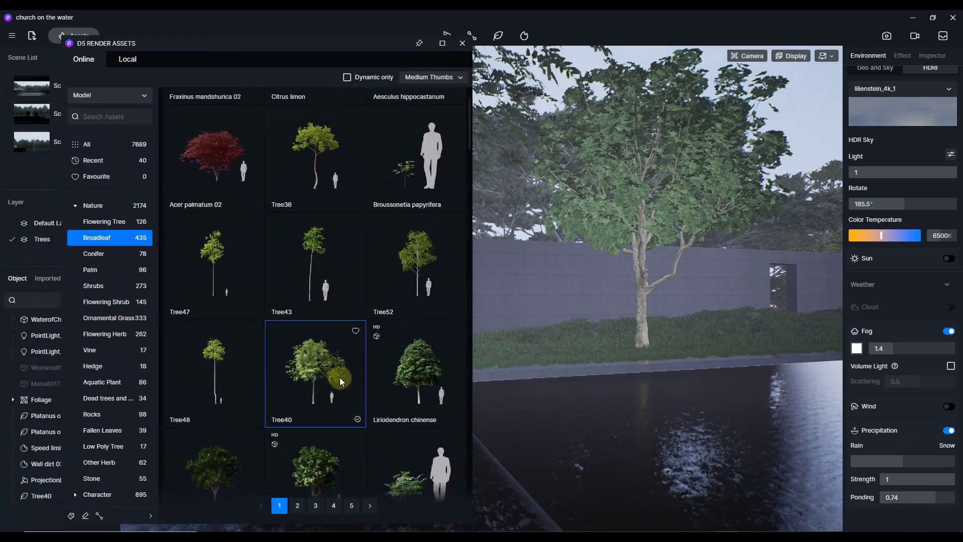
scroll(338, 376, "down", 1)
scroll(334, 369, "down", 1)
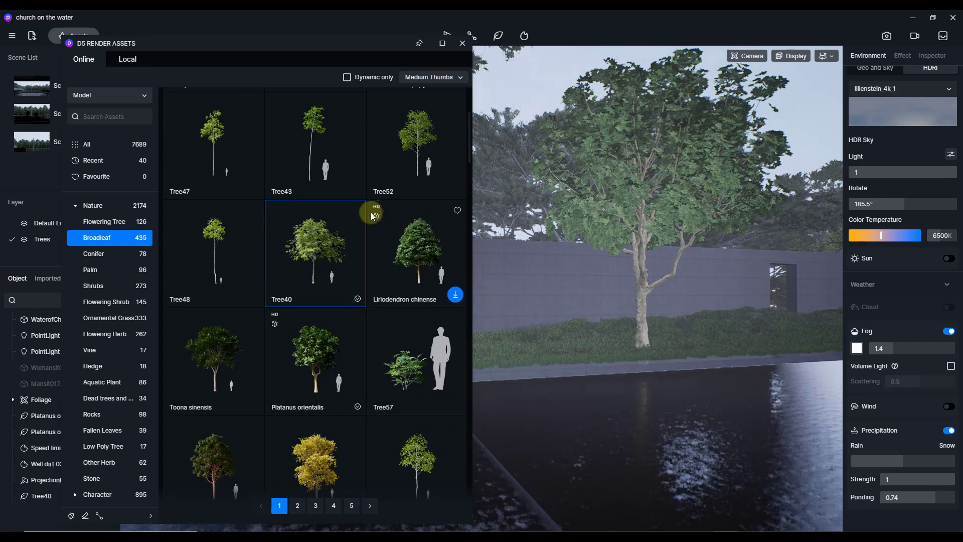
left_click(347, 77)
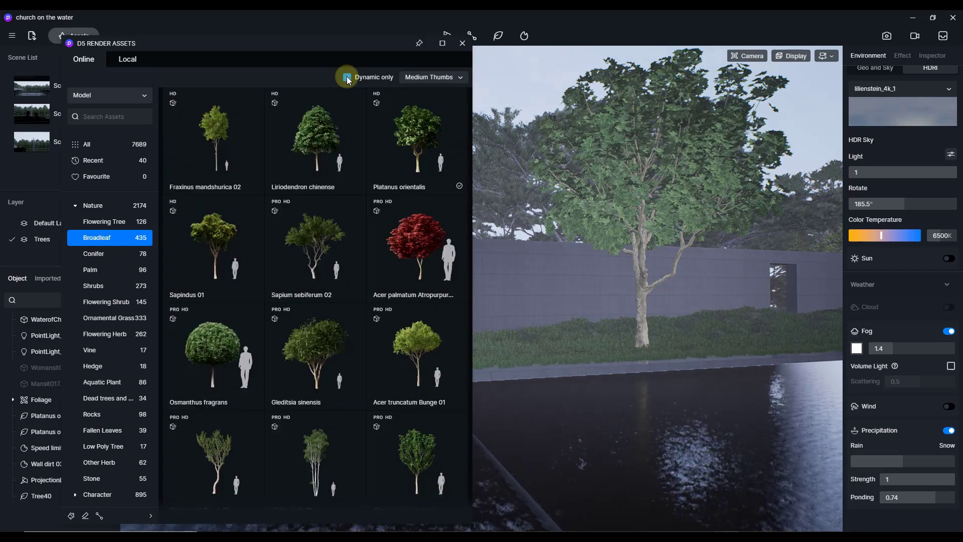
left_click(347, 78)
left_click_drag(356, 50, 237, 48)
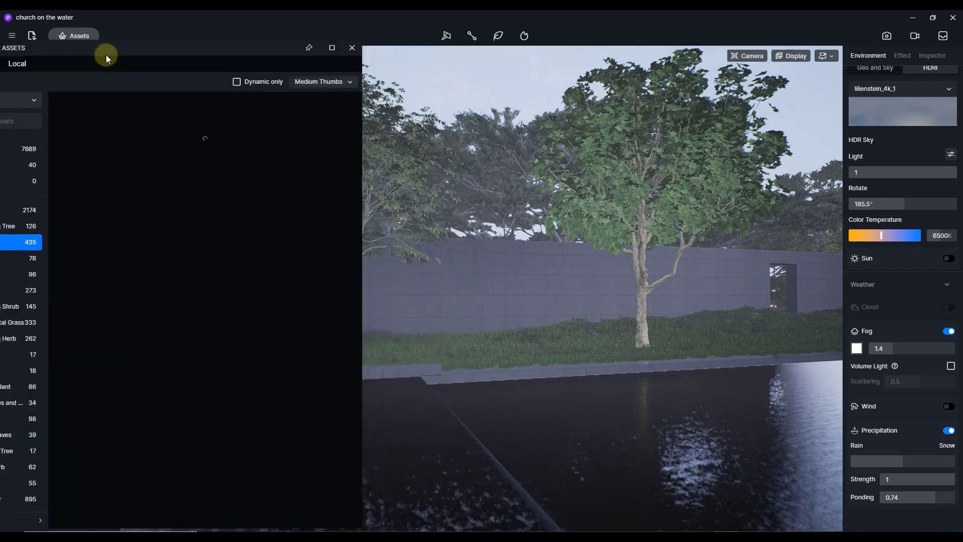
Turn on wind in the weather settings and set its strength to 1.
left_click(947, 407)
left_click_drag(893, 425, 931, 429)
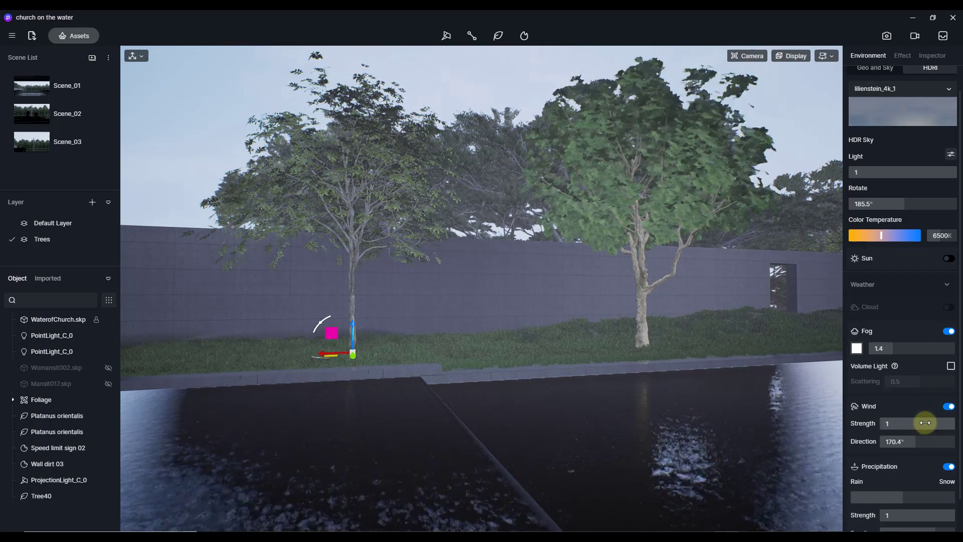
Set the viewport preview quality to Middle and lower the wind strength to almost nothing.
left_click(793, 57)
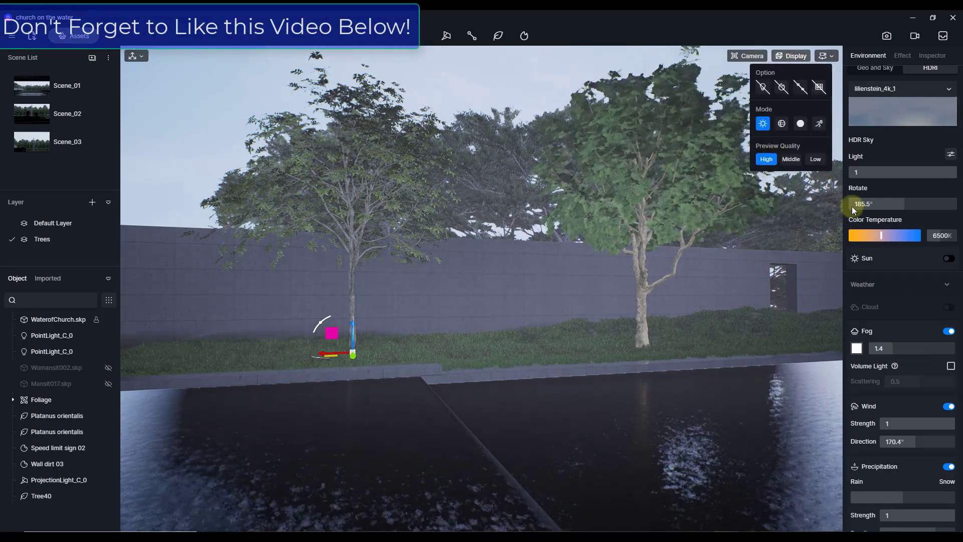
left_click(791, 55)
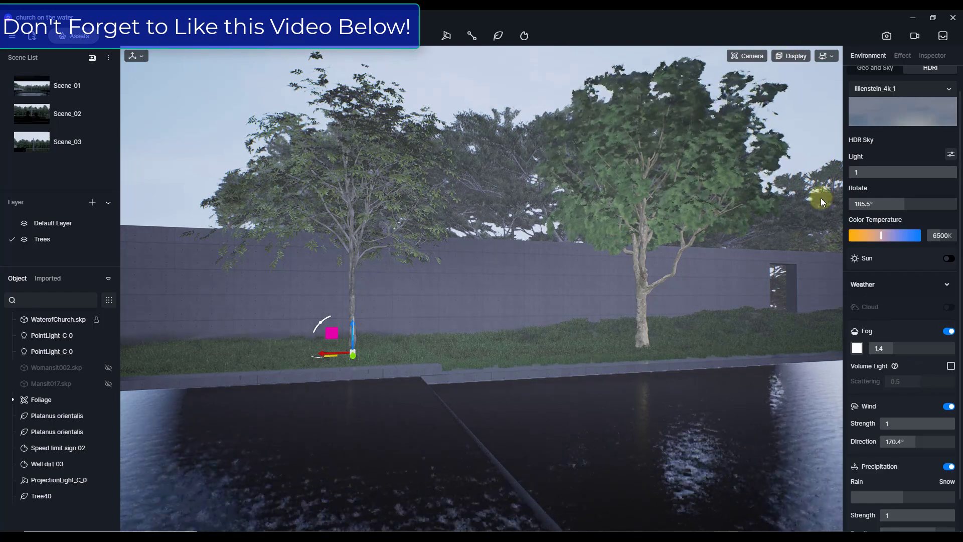
left_click(793, 56)
left_click(791, 159)
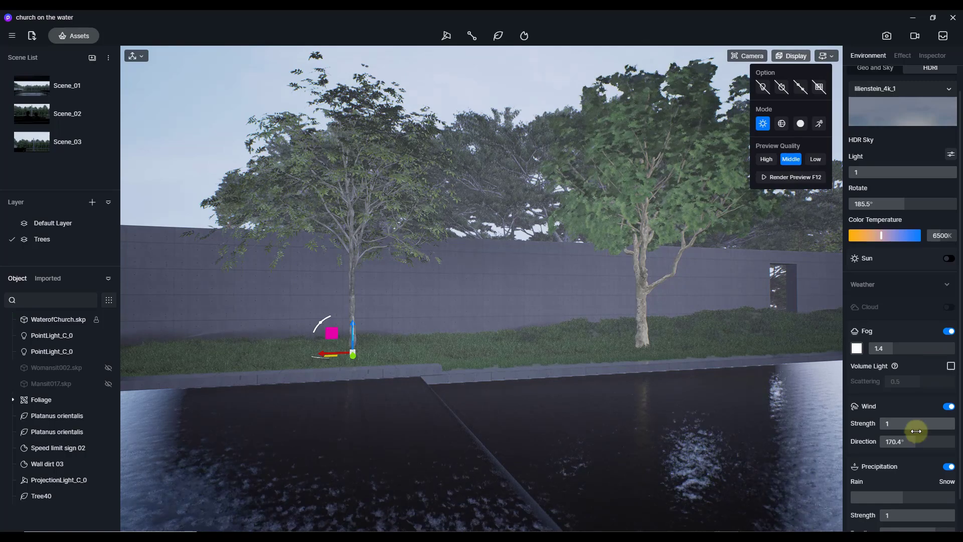
left_click_drag(930, 423, 885, 425)
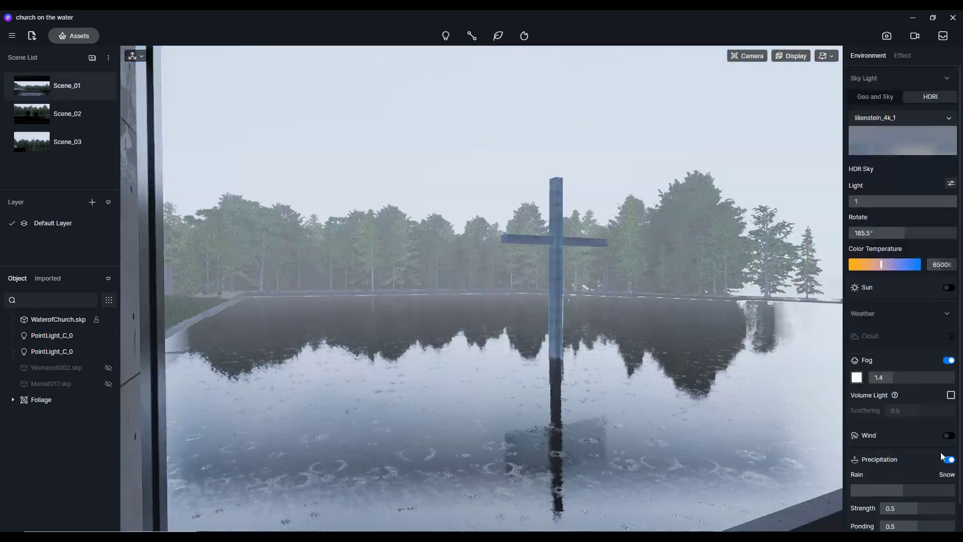
Shift the precipitation from rain to full snow and raise its strength to 1.
scroll(933, 426, "down", 1)
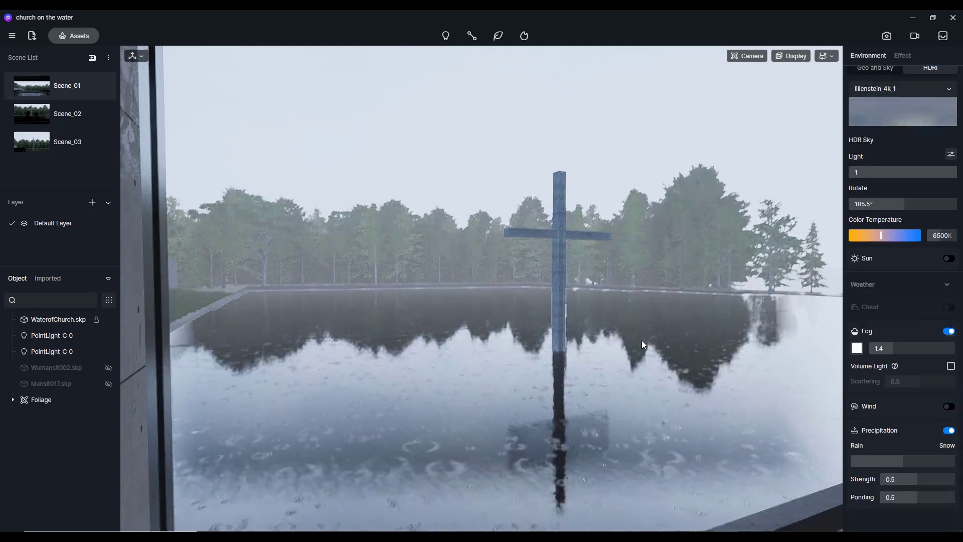
left_click_drag(918, 478, 944, 461)
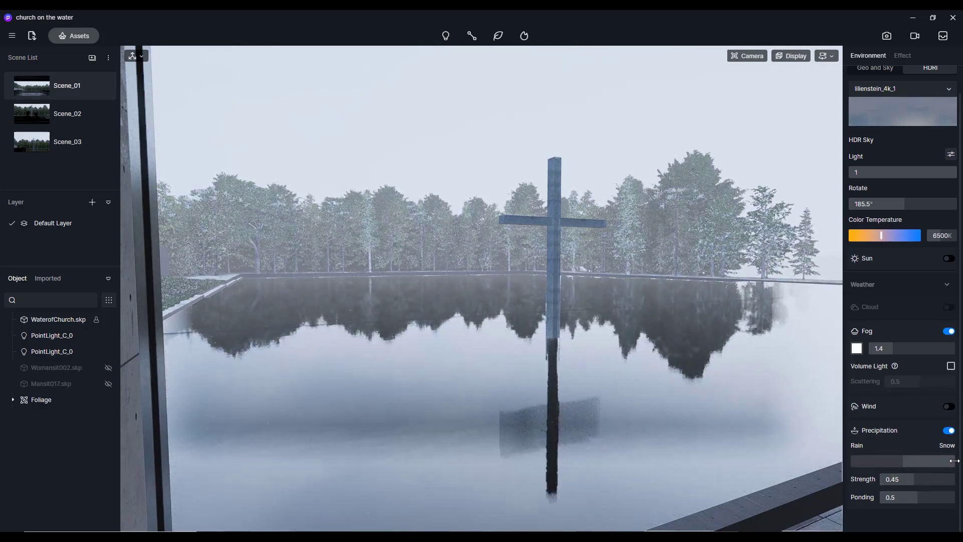
left_click_drag(940, 481, 956, 480)
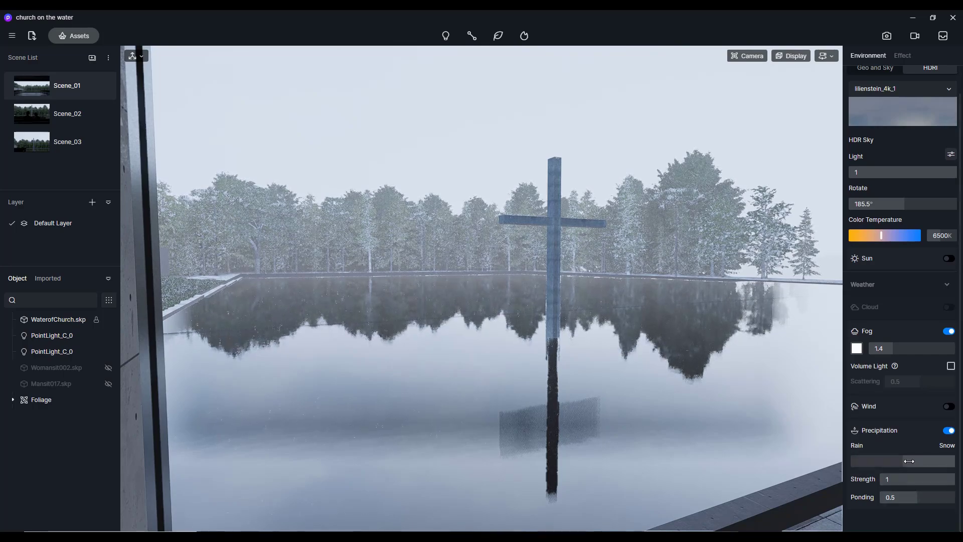
Return the precipitation to rain and set its ponding to 0.74, checking the effect along the lawn and pool edge.
right_click_drag(675, 336, 594, 385)
key("w")
key("a")
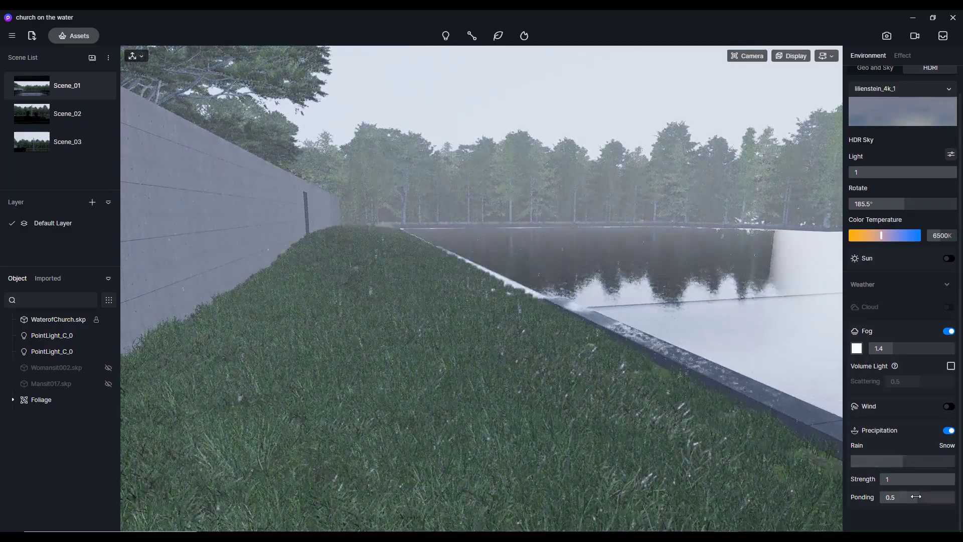
left_click_drag(916, 496, 936, 498)
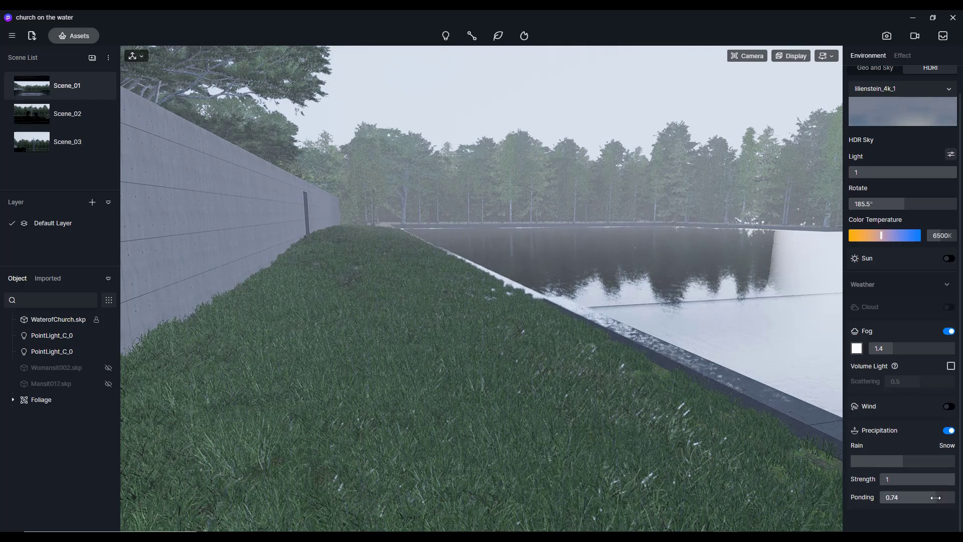
right_click_drag(558, 312, 606, 266)
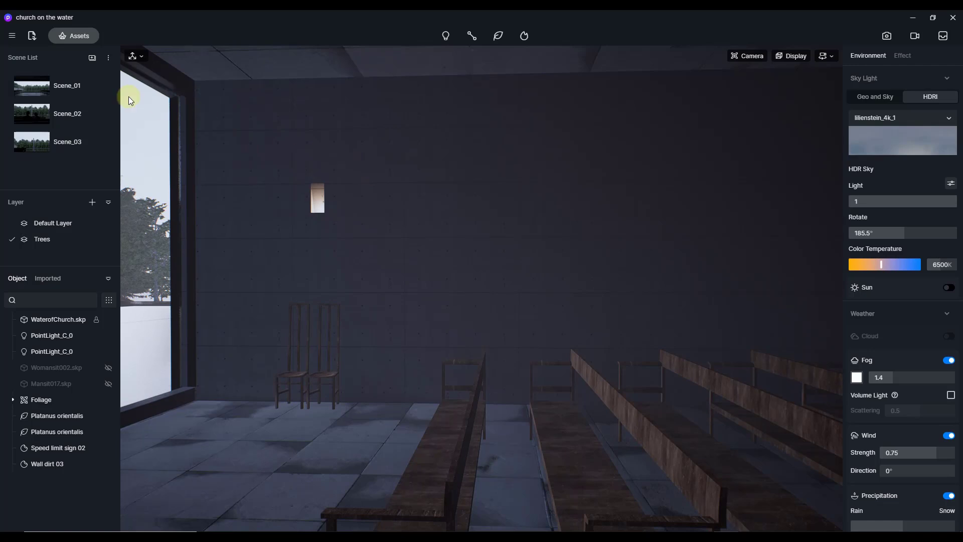
Enable the Projector widget in the preferences.
left_click(12, 35)
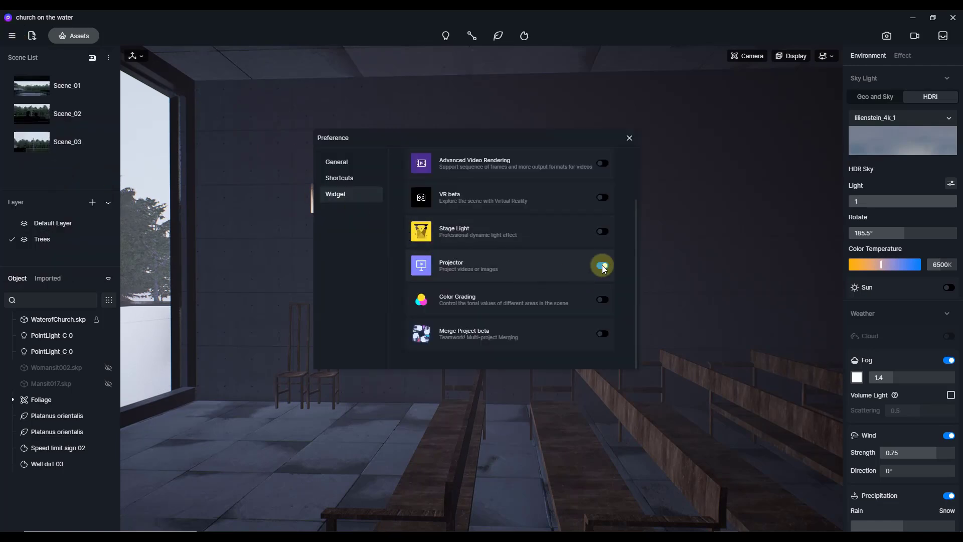
scroll(490, 269, "up", 3)
scroll(479, 284, "down", 3)
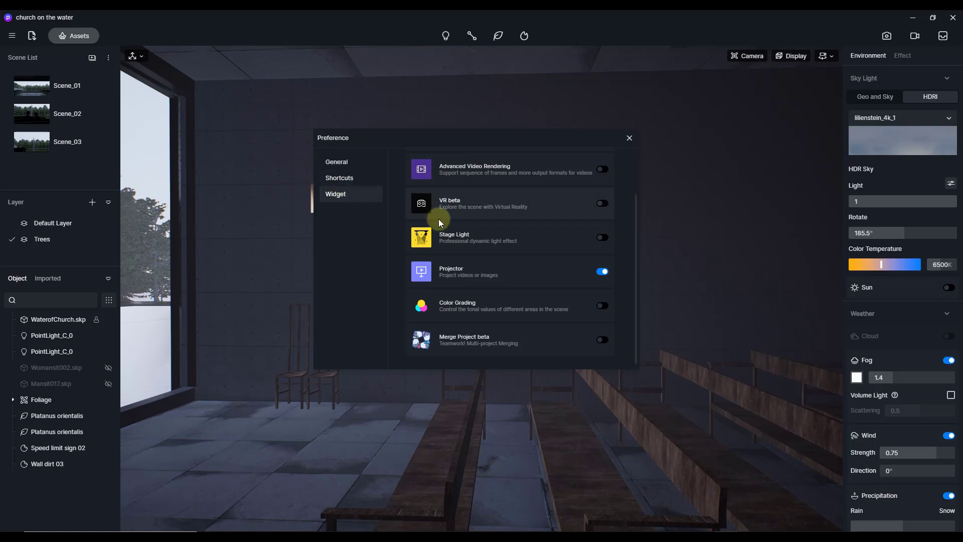
Read the Projector widget's introduction, including its supported video and image formats, and close the preferences.
left_click(449, 275)
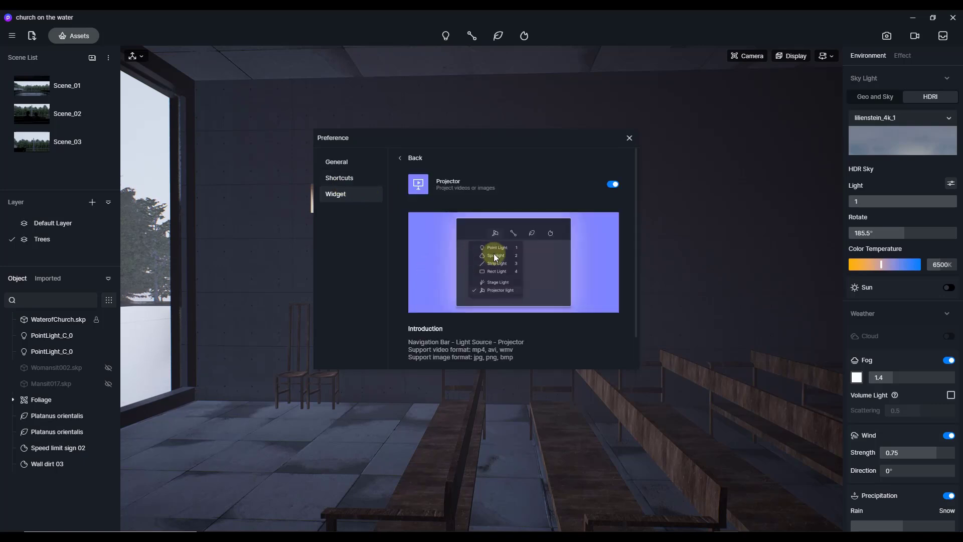
scroll(496, 259, "down", 1)
left_click(400, 158)
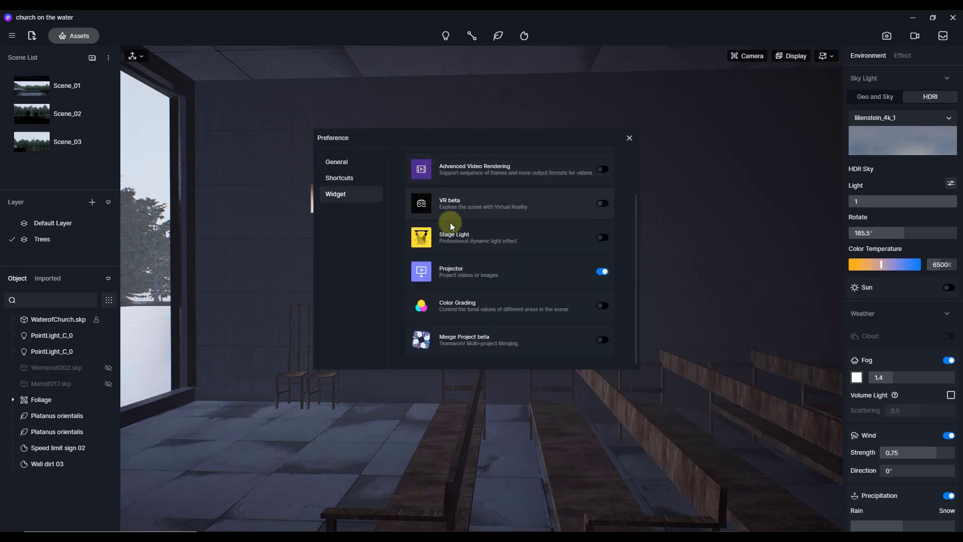
left_click(455, 270)
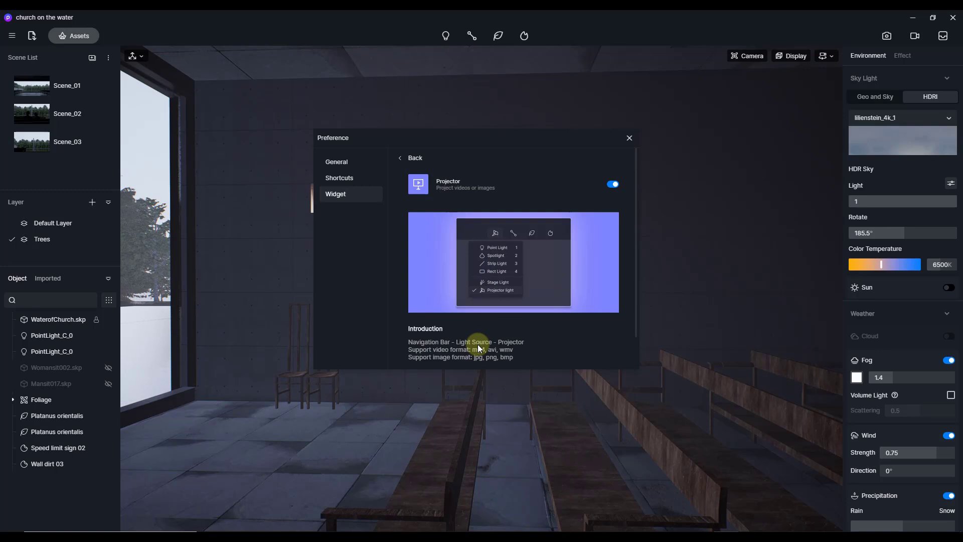
left_click(628, 138)
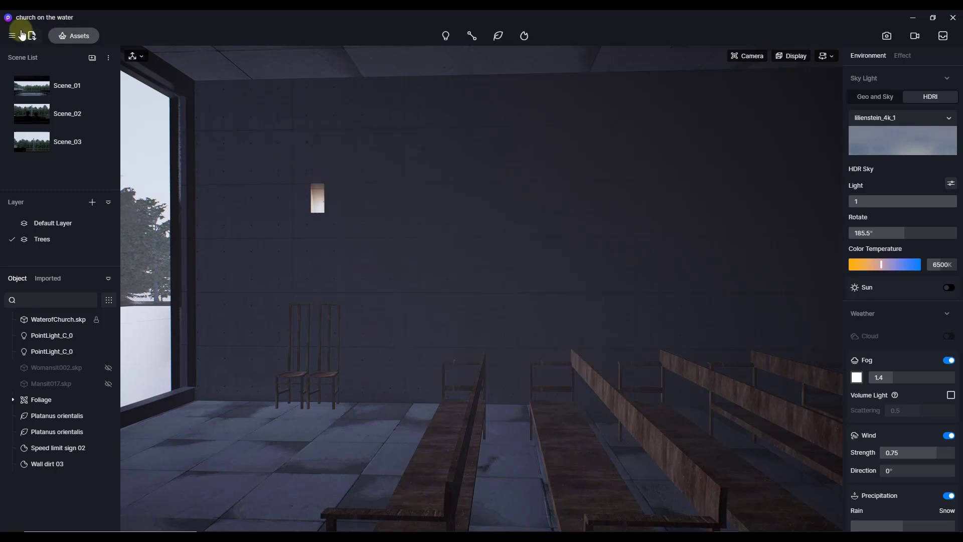
Insert a Projector light in front of the chapel's side wall and move it toward the small wall opening.
left_click(12, 36)
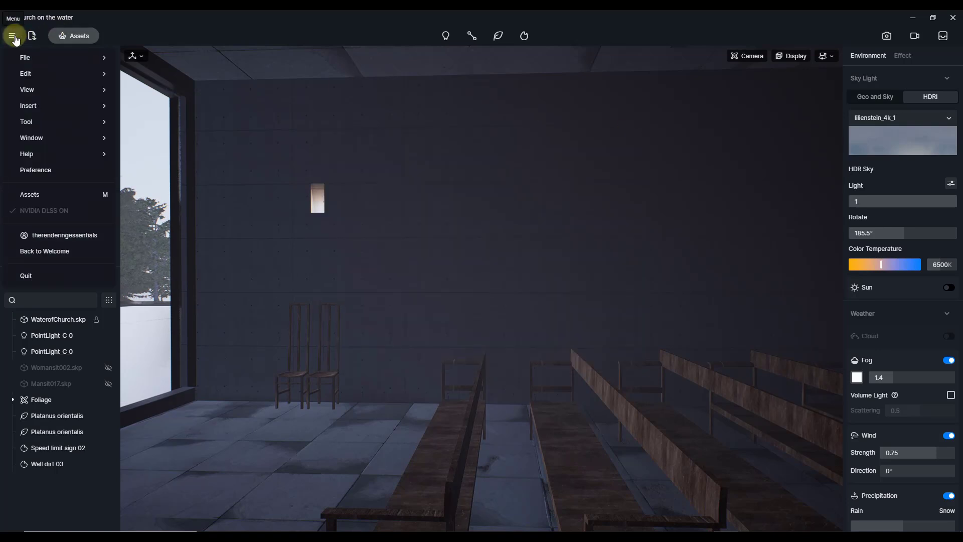
left_click(29, 106)
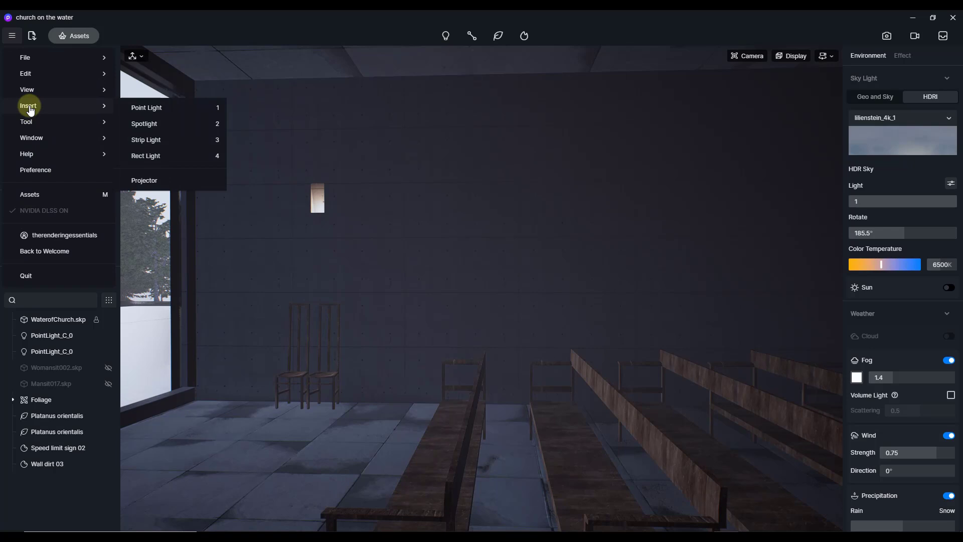
left_click(146, 181)
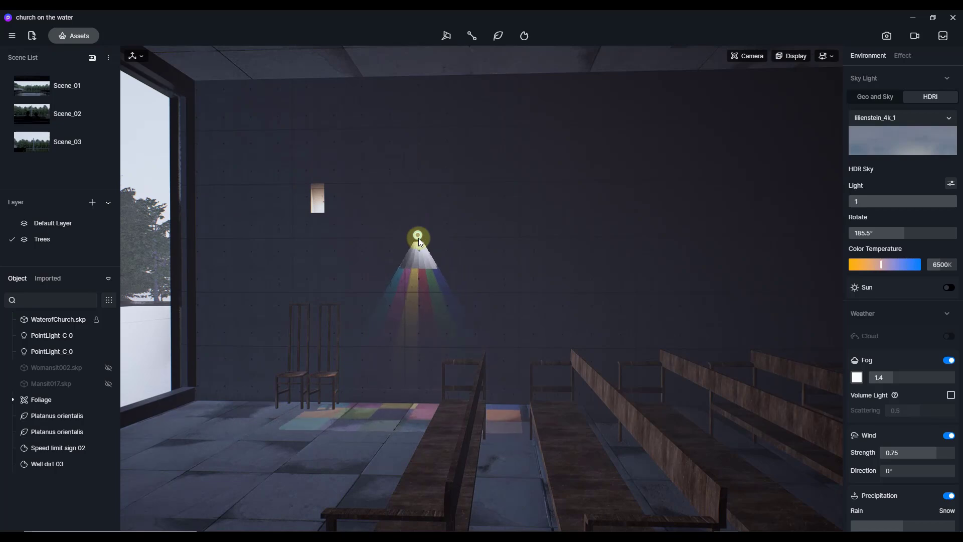
left_click(416, 250)
left_click_drag(409, 244, 332, 168)
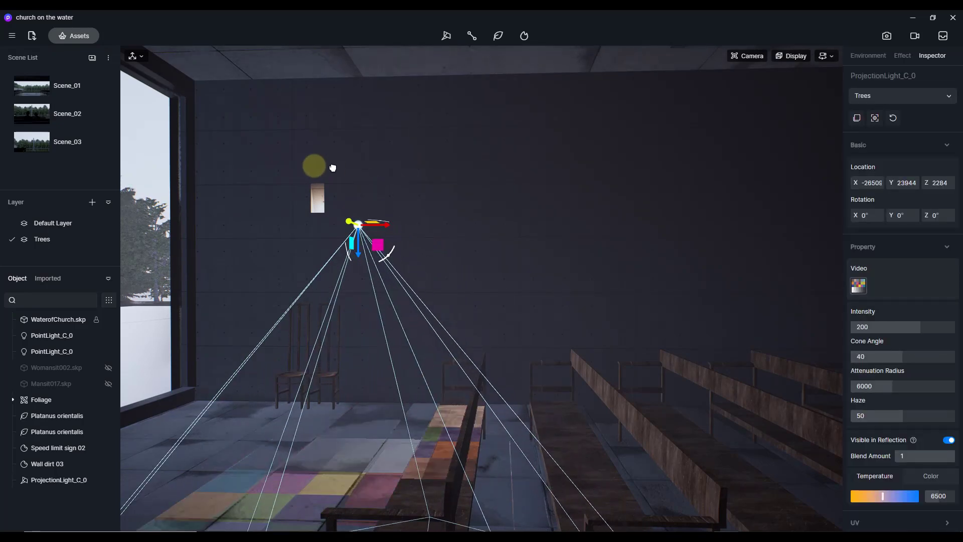
Set the projector's X rotation to 90° to aim it at the side wall, and move it along the wall away from the small opening.
left_click_drag(929, 216, 869, 217)
left_click(907, 214)
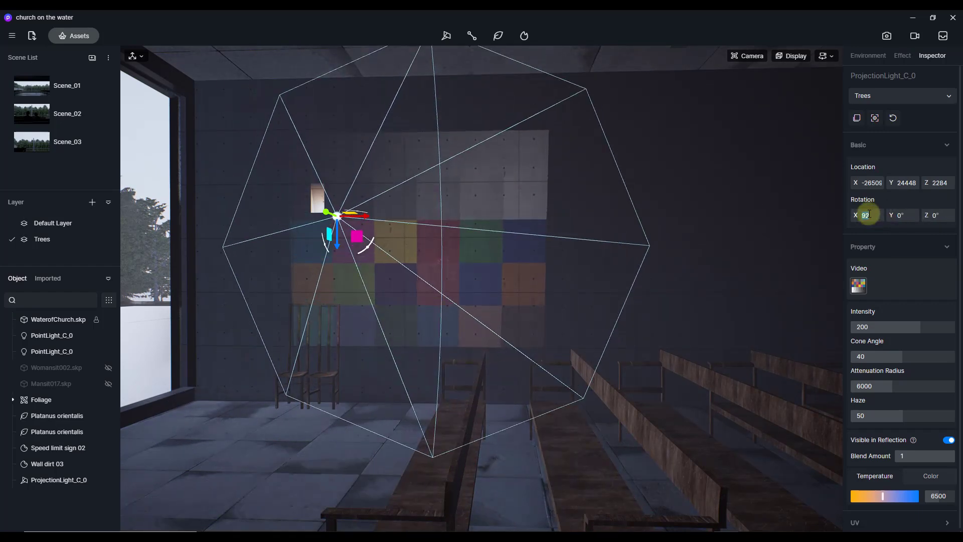
left_click(869, 214)
type("90")
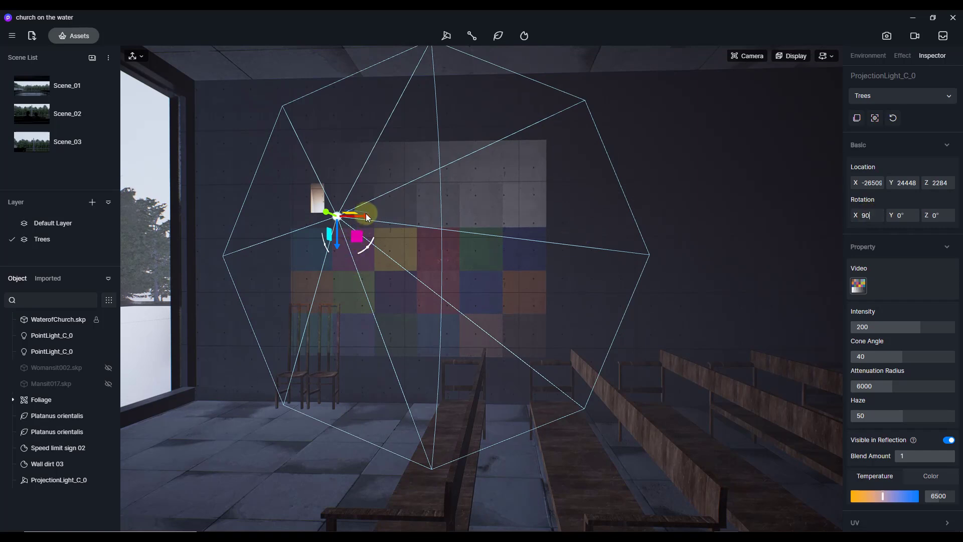
left_click_drag(366, 212, 438, 214)
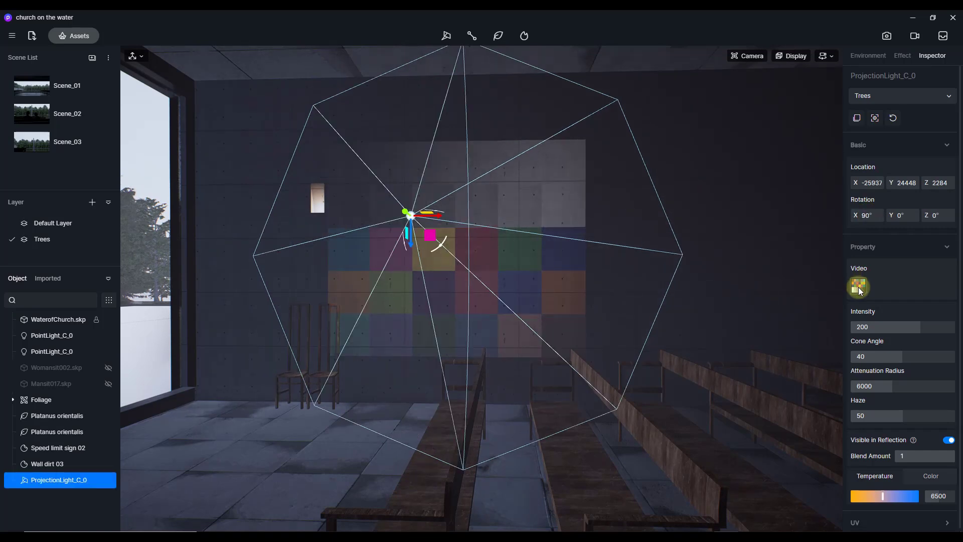
Load D5 Render Version 2.1.mp4 as the projected video and rotate the projector 180° about Y to turn the picture upright.
left_click(858, 288)
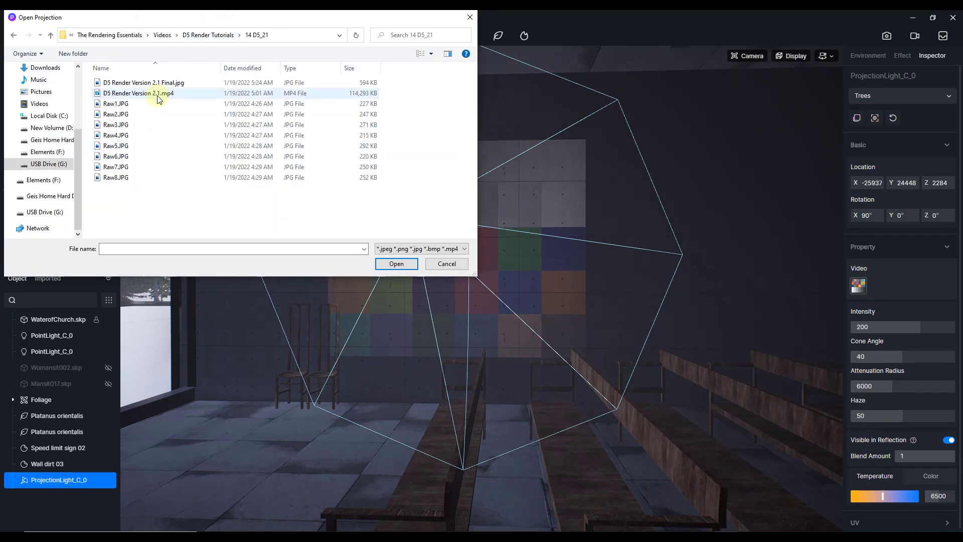
double_click(160, 94)
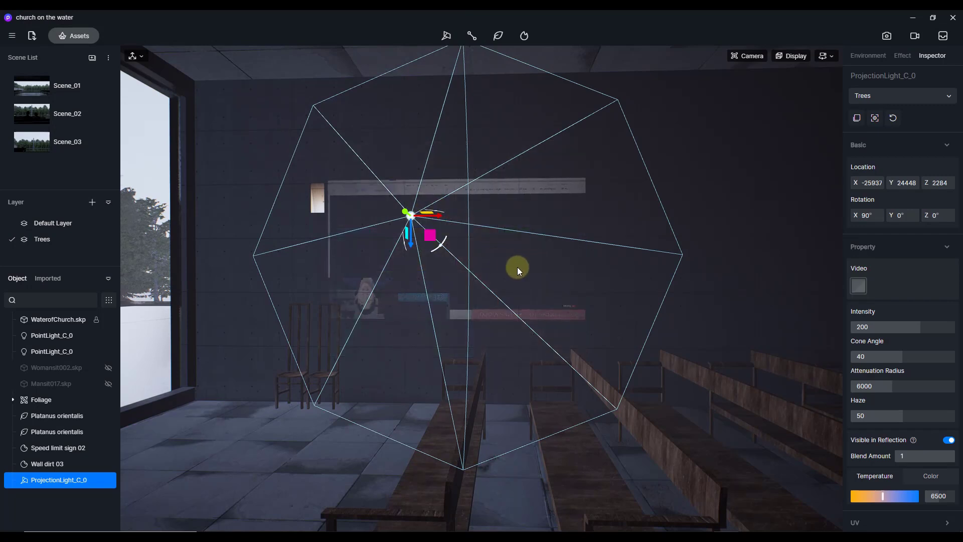
mouse_move(928, 215)
left_mouse_down()
mouse_move(952, 214)
mouse_move(935, 215)
left_mouse_up()
left_click(939, 216)
type("0")
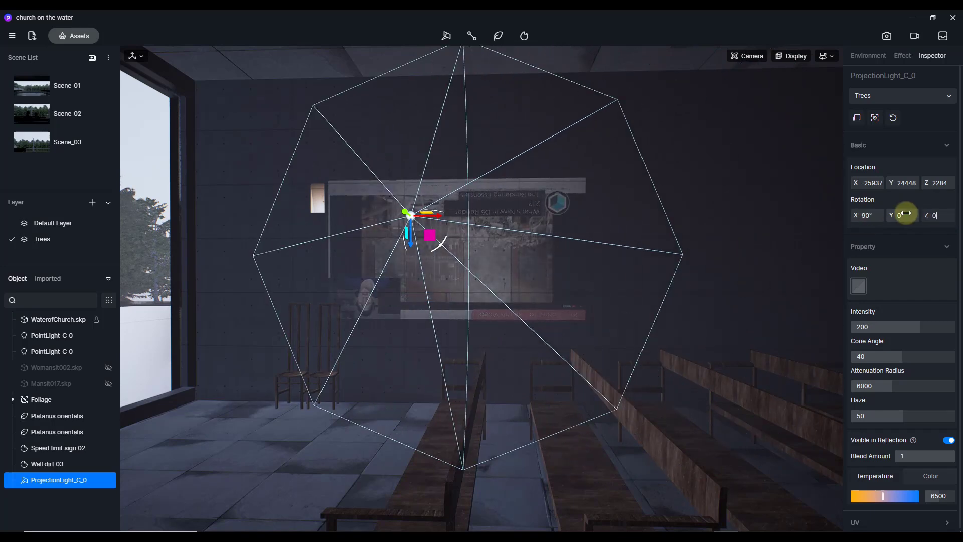
left_click_drag(898, 215, 944, 214)
right_click_drag(552, 281, 449, 273)
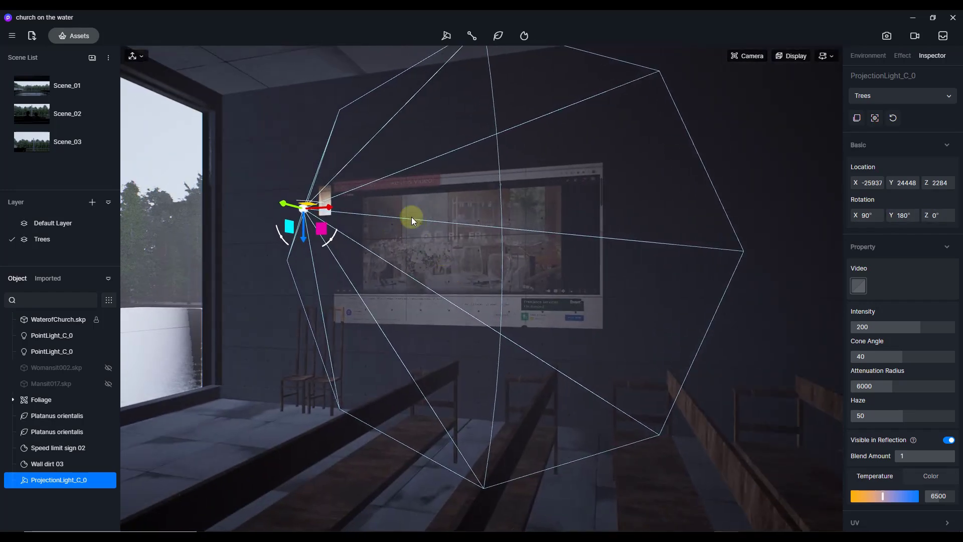
Adjust the projector's distance from the wall and set intensity 300, cone angle 38.2, attenuation radius 6928, haze 51.9 and temperature 7400.
left_click_drag(283, 203, 248, 194)
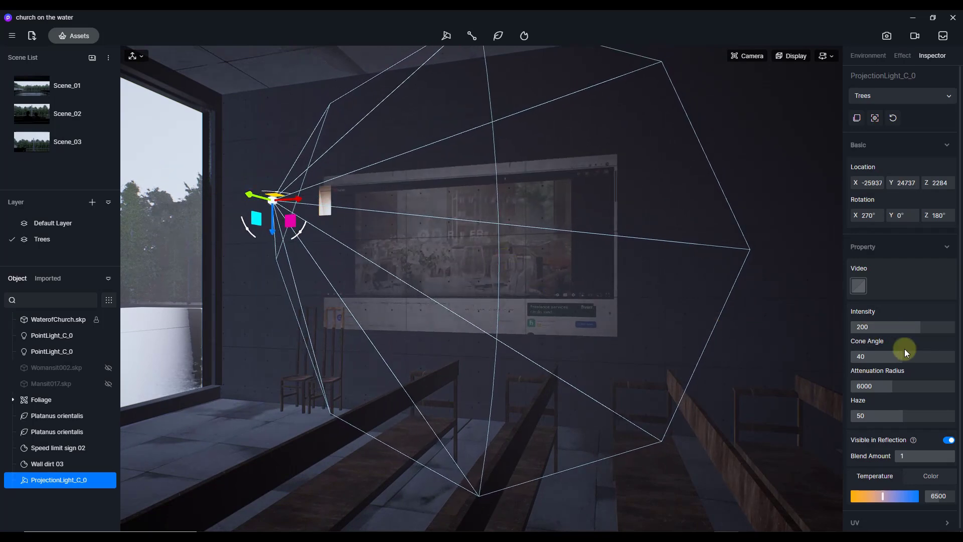
mouse_move(902, 356)
left_mouse_down()
mouse_move(918, 357)
mouse_move(862, 356)
mouse_move(893, 355)
left_mouse_up()
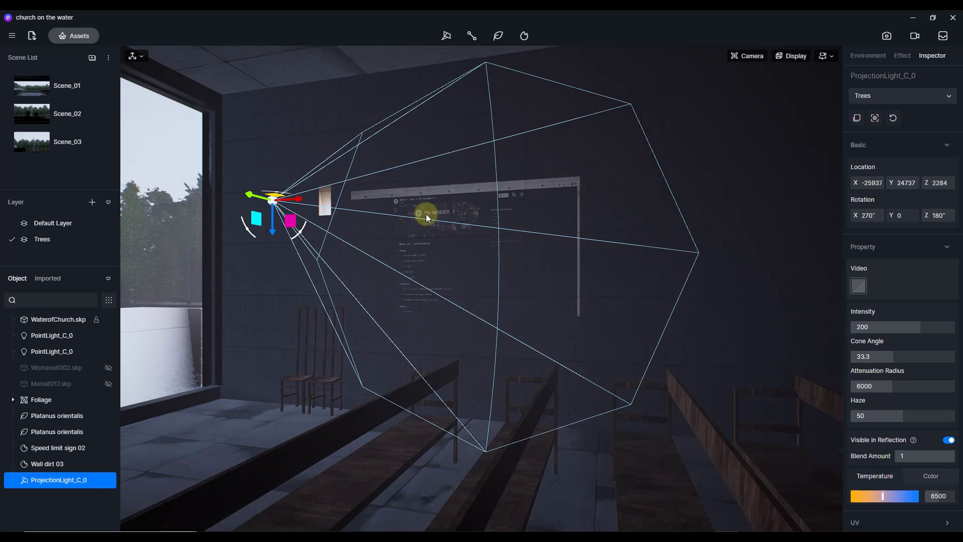
mouse_move(925, 327)
left_mouse_down()
mouse_move(951, 326)
mouse_move(862, 329)
mouse_move(923, 336)
left_mouse_up()
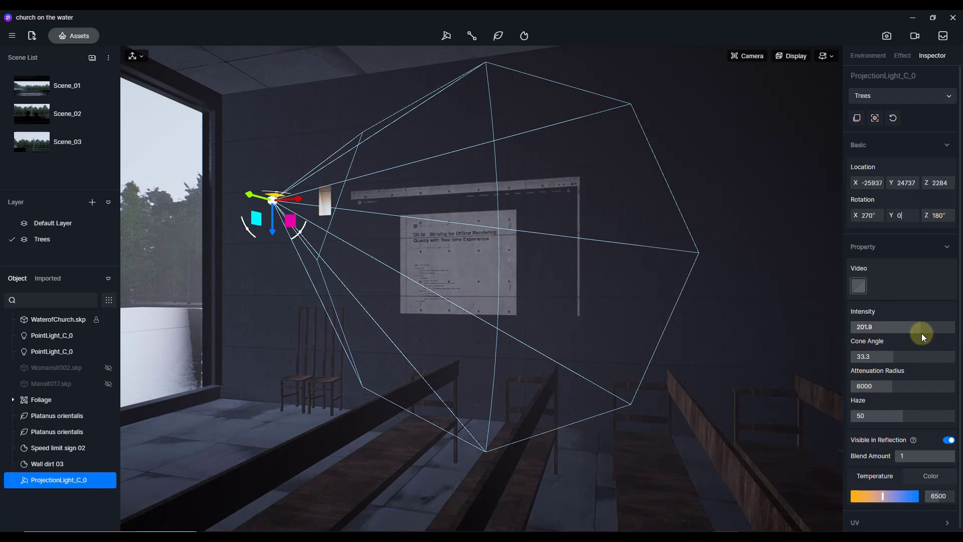
left_click_drag(889, 388, 905, 415)
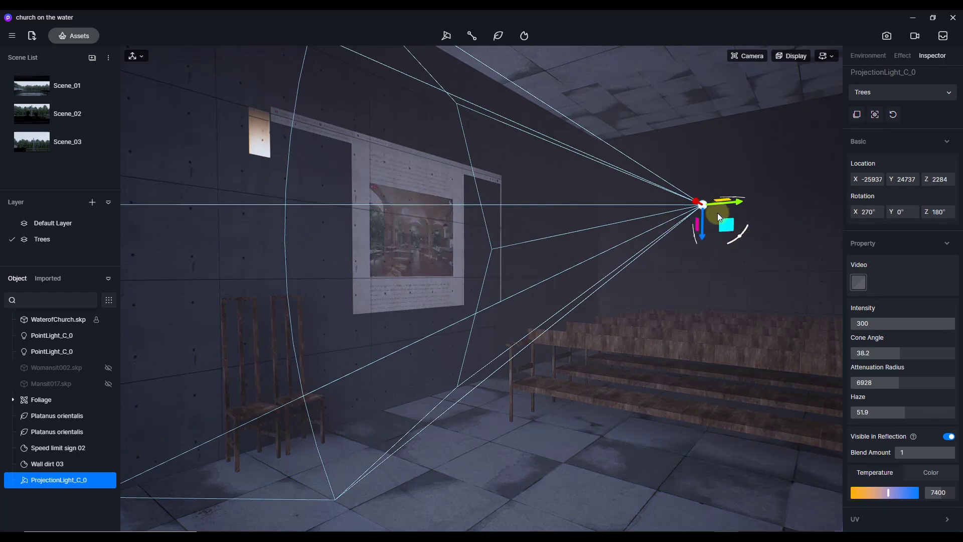
left_click_drag(736, 203, 647, 211)
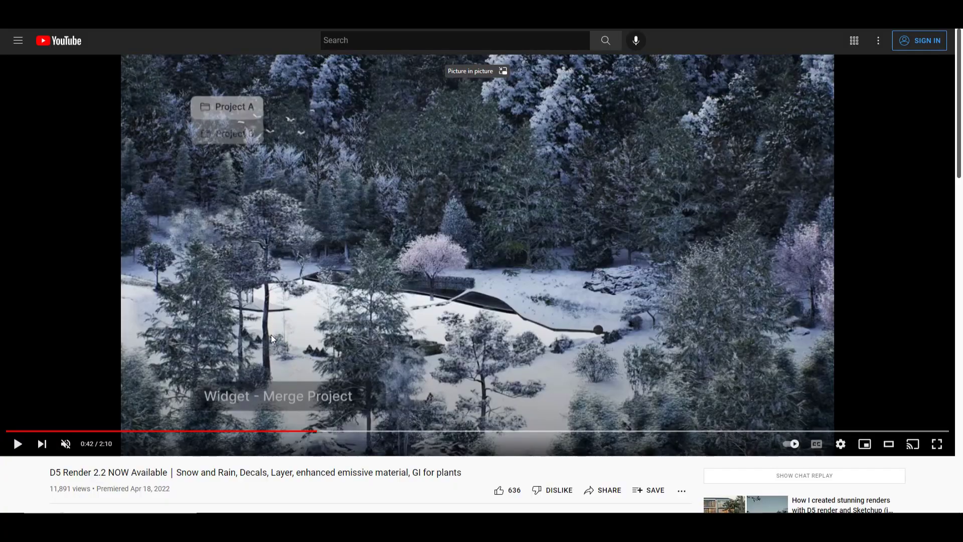
Switch to YouTube and play the D5 Render 2.2 release video from its Merge Project widget section, then pause it.
left_click(271, 335)
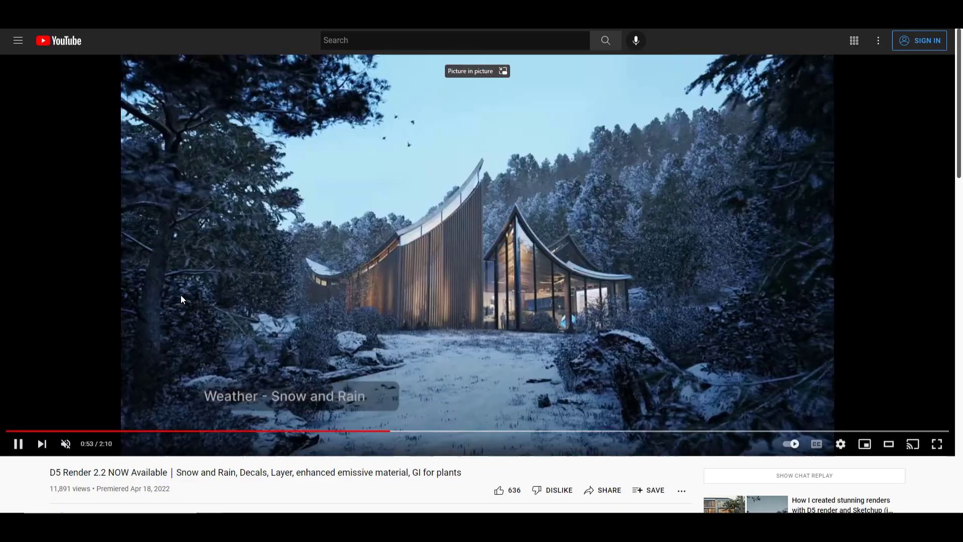
left_click(421, 248)
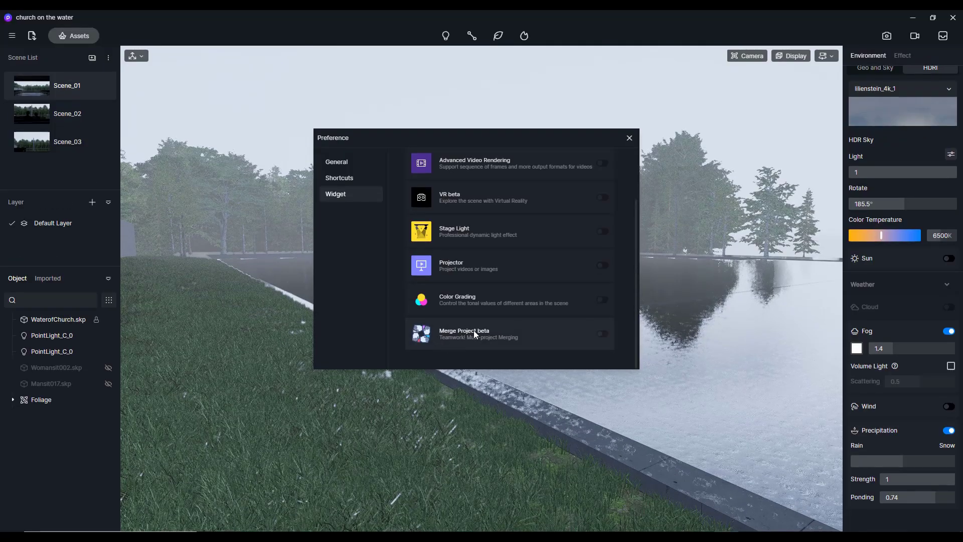
Read the Merge Project beta widget's introduction in the D5 Render preferences, including where the feature can be accessed.
left_click(474, 330)
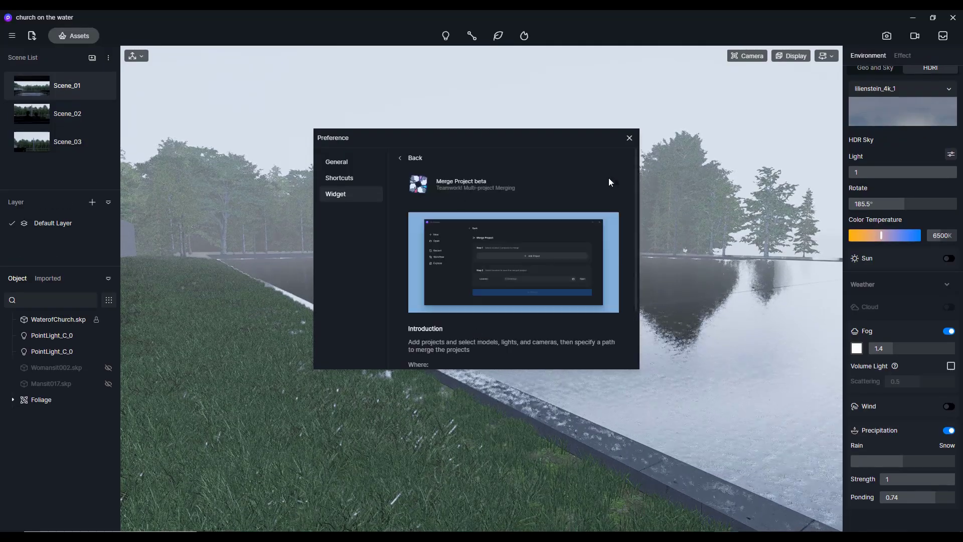
scroll(532, 227, "down", 1)
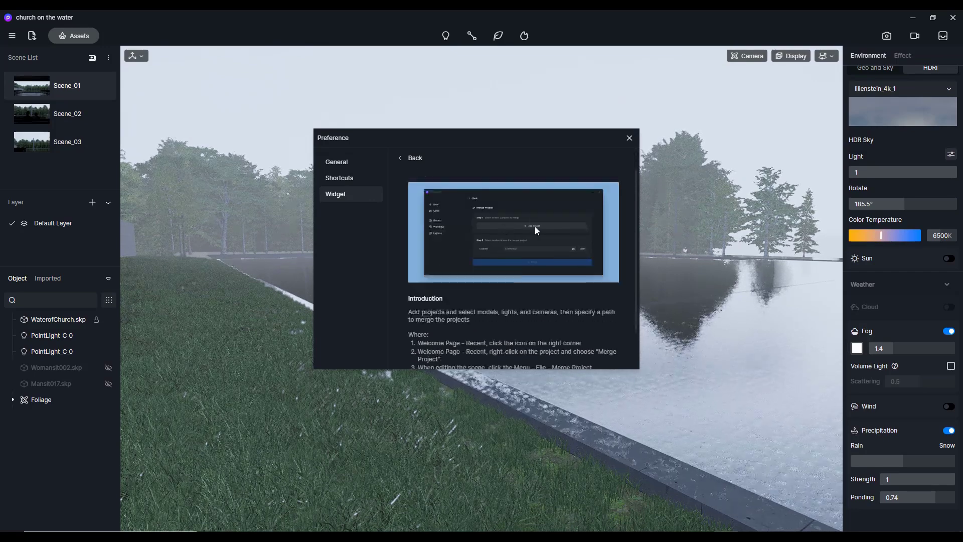
scroll(537, 290, "down", 2)
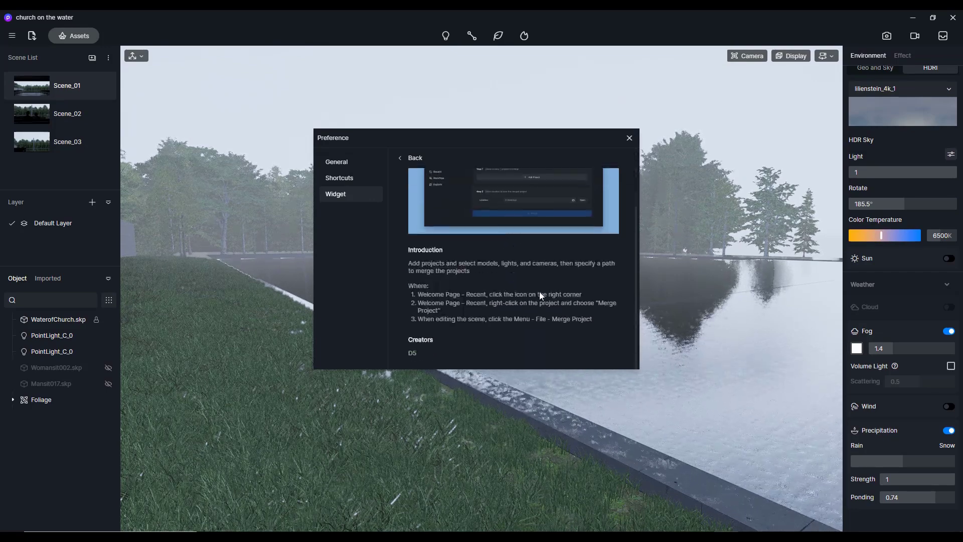
scroll(538, 291, "up", 3)
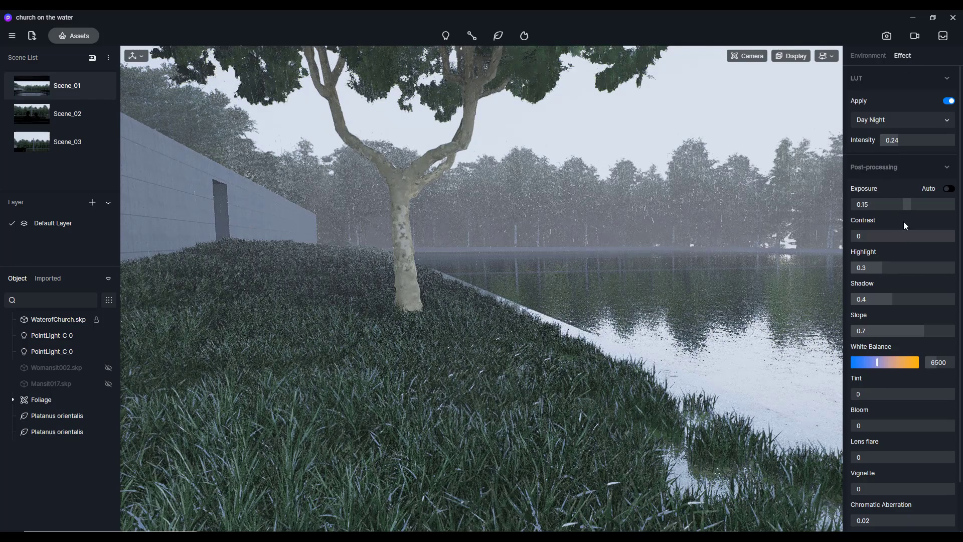
Set the post-processing tint to 0.14 and vignette to 0.67, try chromatic aberration at 0.72, and lower it again.
scroll(889, 337, "down", 2)
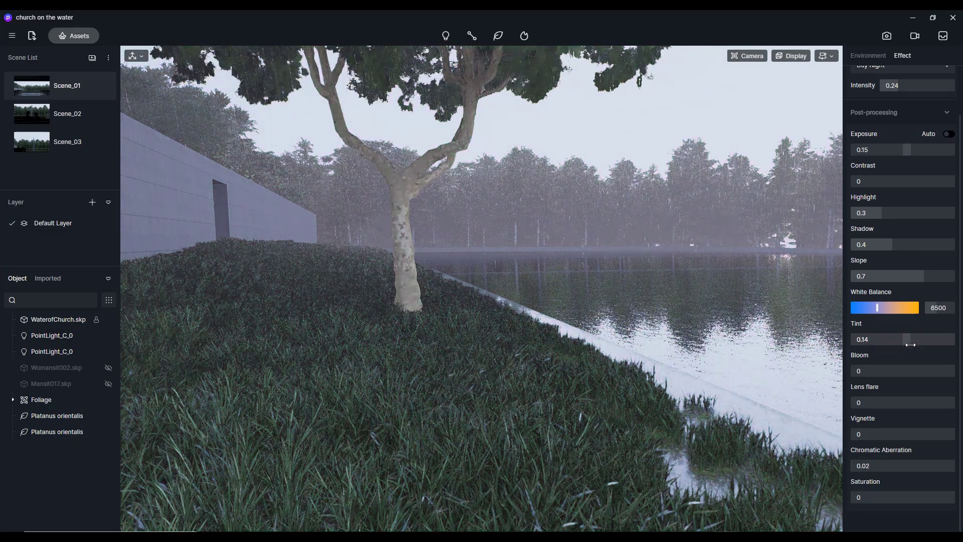
left_click_drag(898, 434, 920, 434)
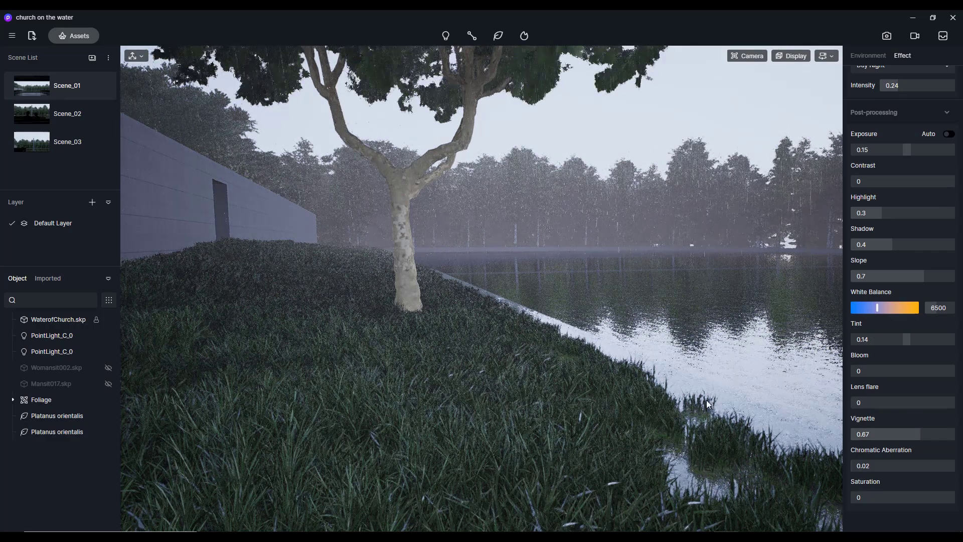
left_click_drag(874, 466, 868, 479)
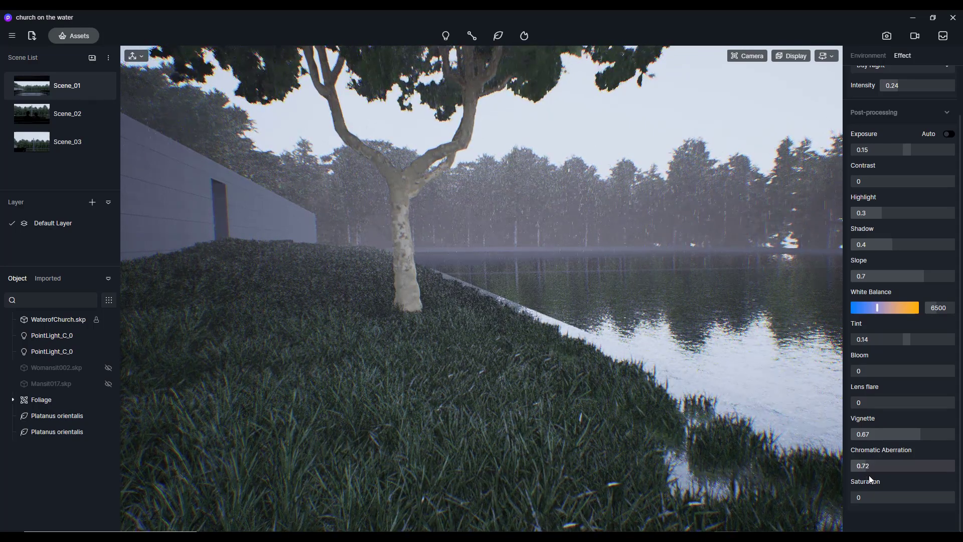
mouse_move(874, 467)
left_mouse_down()
mouse_move(921, 467)
mouse_move(856, 467)
left_mouse_up()
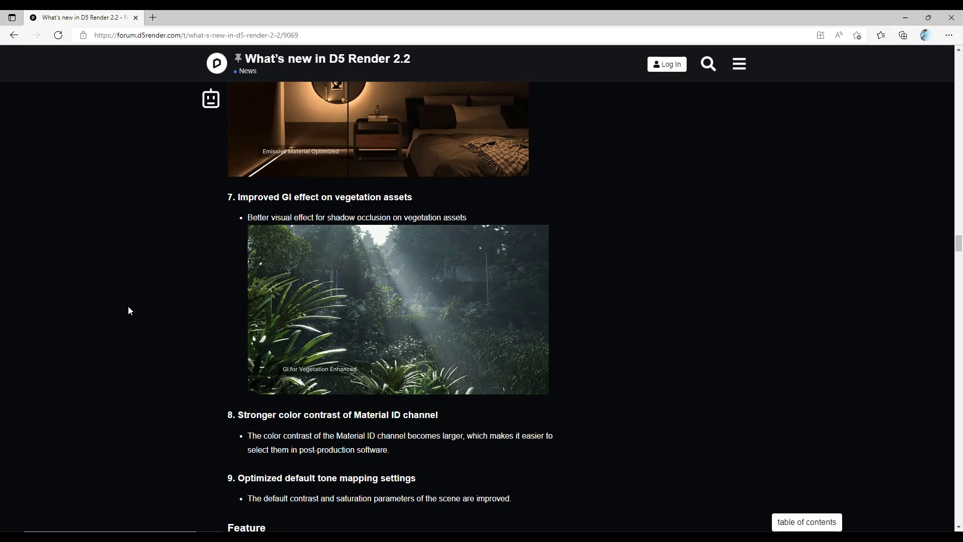
Switch to the D5 Render forum's release notes in the browser and review the vegetation GI, Material ID and tone mapping entries.
scroll(128, 305, "down", 1)
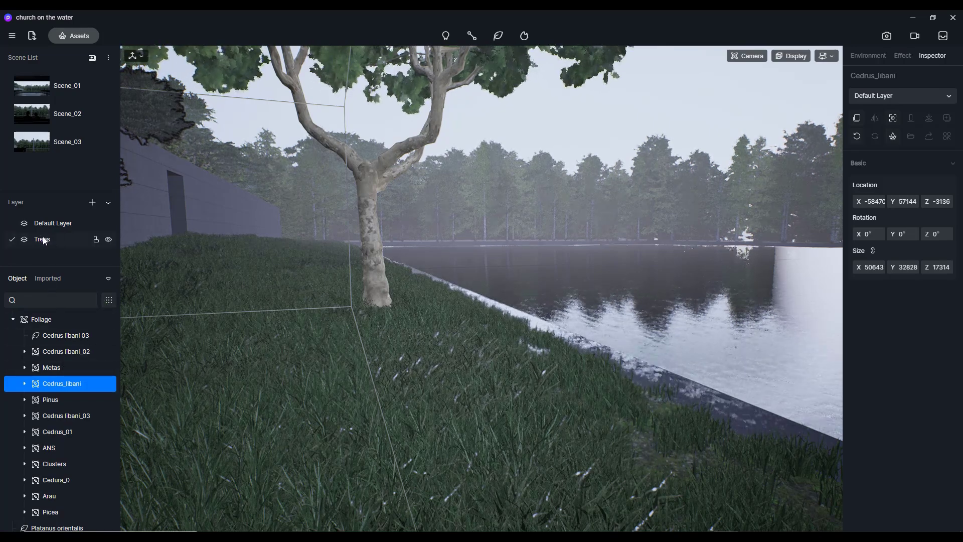
Move the foliage groups from Cedrus libani_02 through Clusters onto the Trees layer, and check the layer assigned to Cedrus libani_02.
left_click(56, 350)
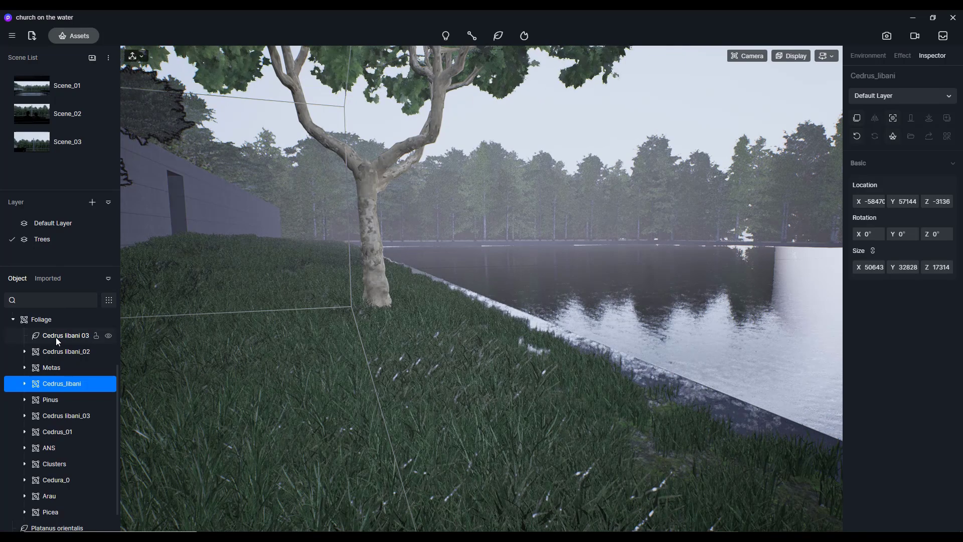
scroll(63, 411, "down", 1)
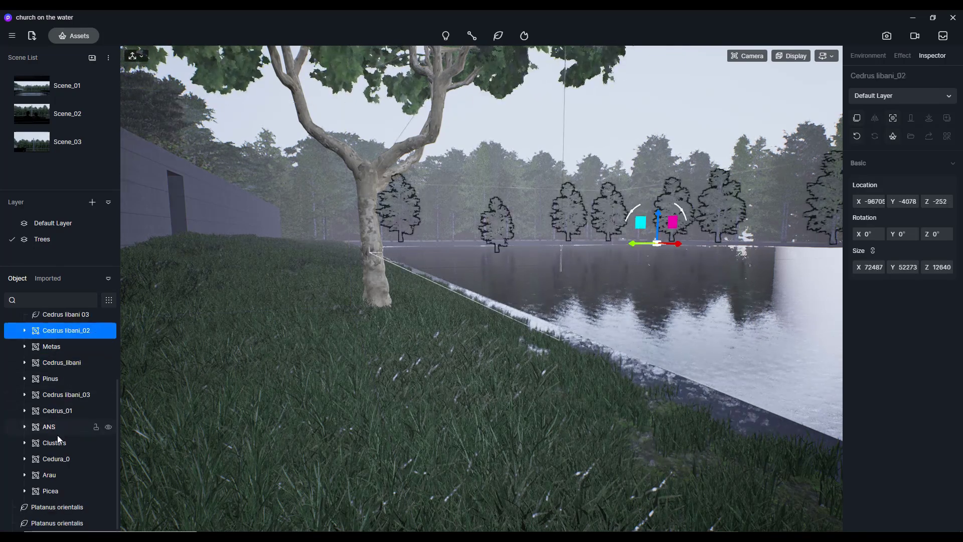
left_click(58, 441, "shift")
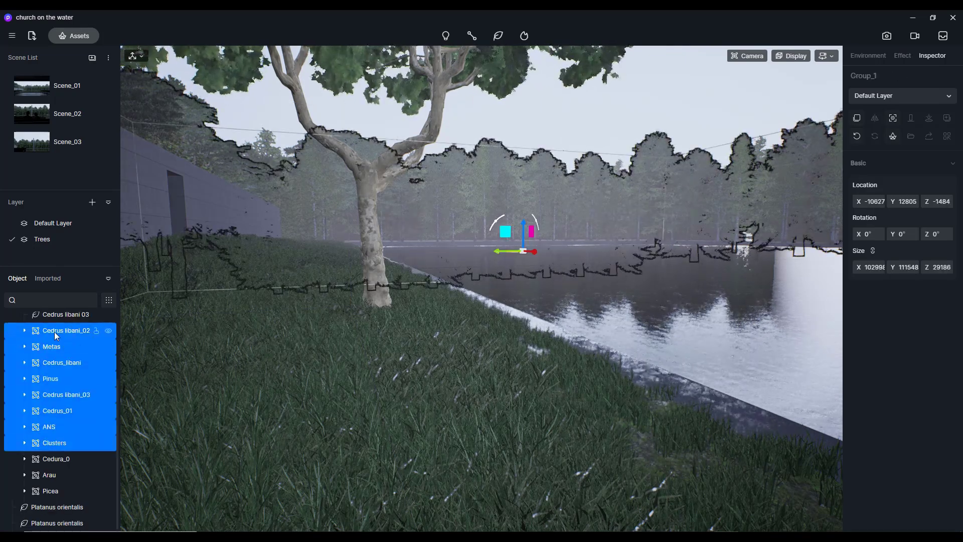
left_click_drag(54, 332, 45, 237)
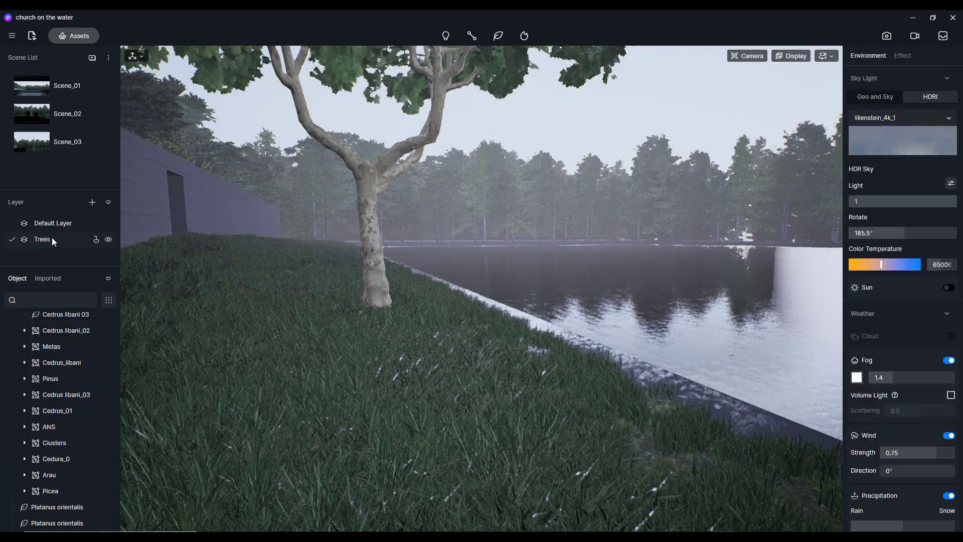
left_click(40, 329)
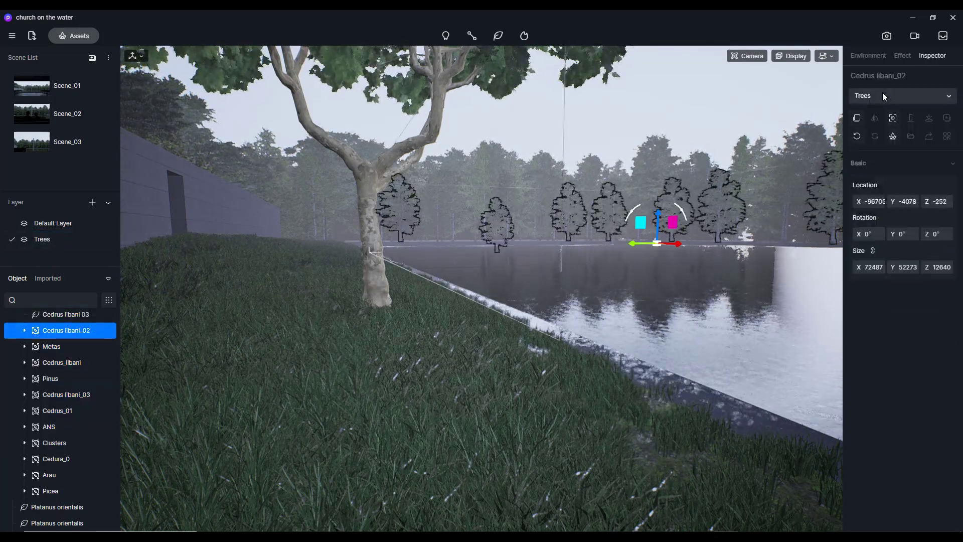
left_click(894, 96)
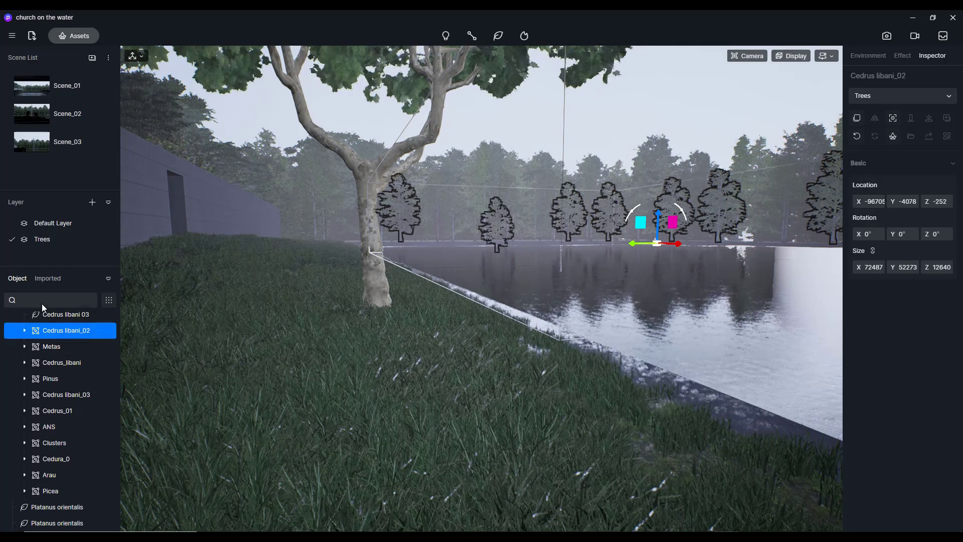
Place the Speed limit sign 02 decal from the Decals assets on the chapel's concrete wall and set its X rotation to 90°.
right_click_drag(353, 254, 369, 246)
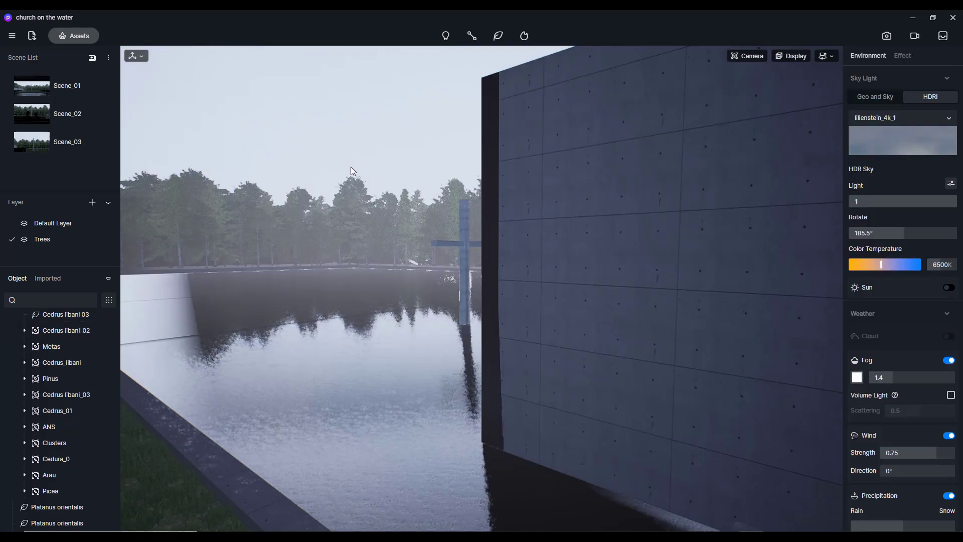
right_click_drag(543, 202, 643, 150)
left_click(80, 35)
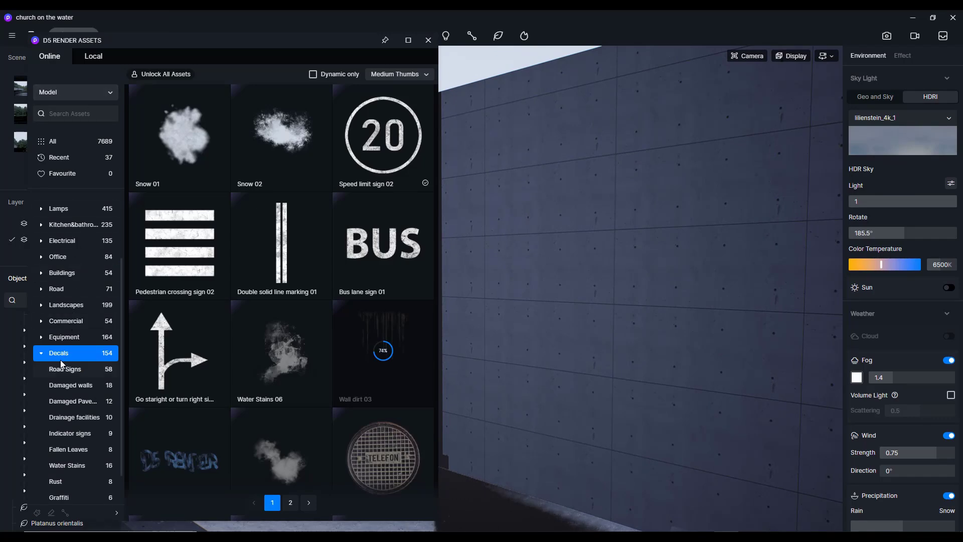
left_click(392, 141)
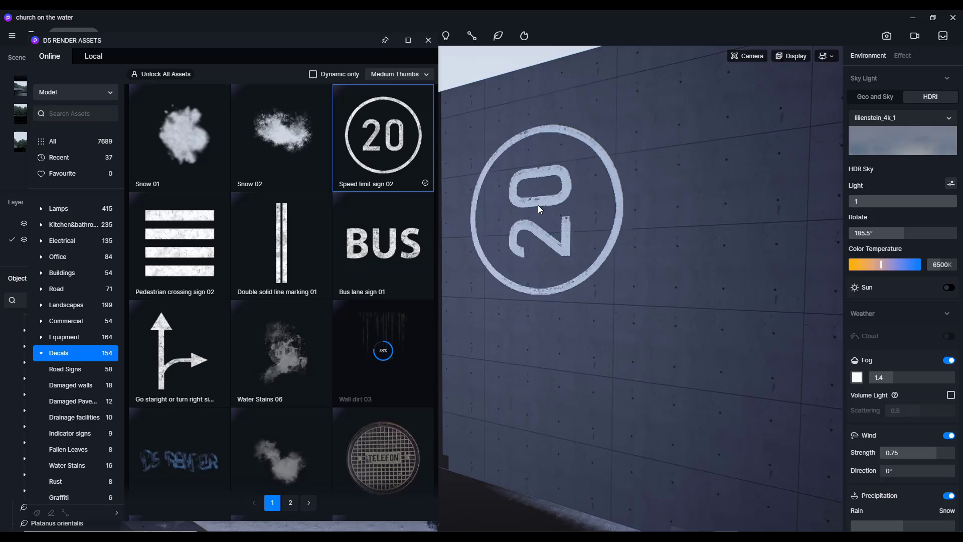
left_click(534, 191)
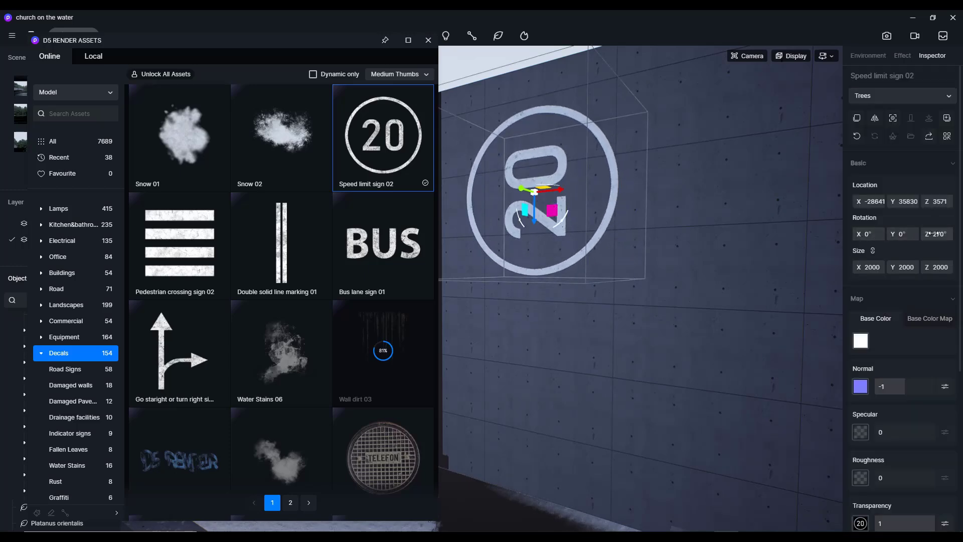
left_click_drag(899, 233, 873, 239)
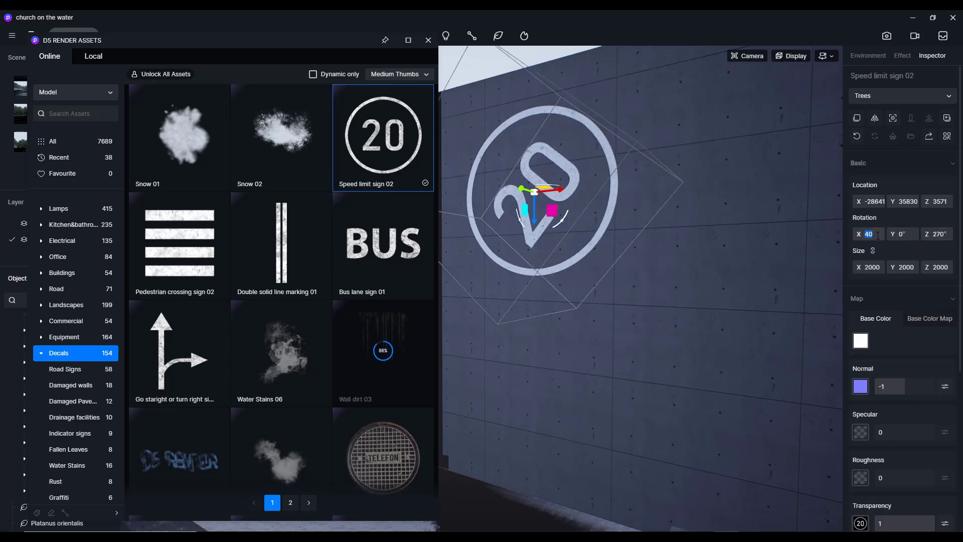
key("Return")
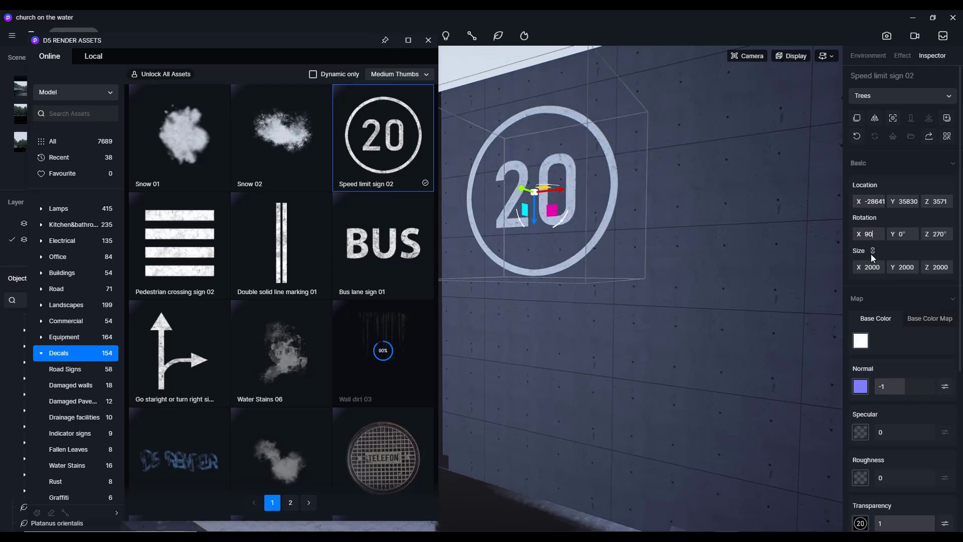
Scale the Speed limit sign 02 decal to a uniform size of 684 and lower it on the wall to about Z 2583.
left_click_drag(863, 268, 431, 273)
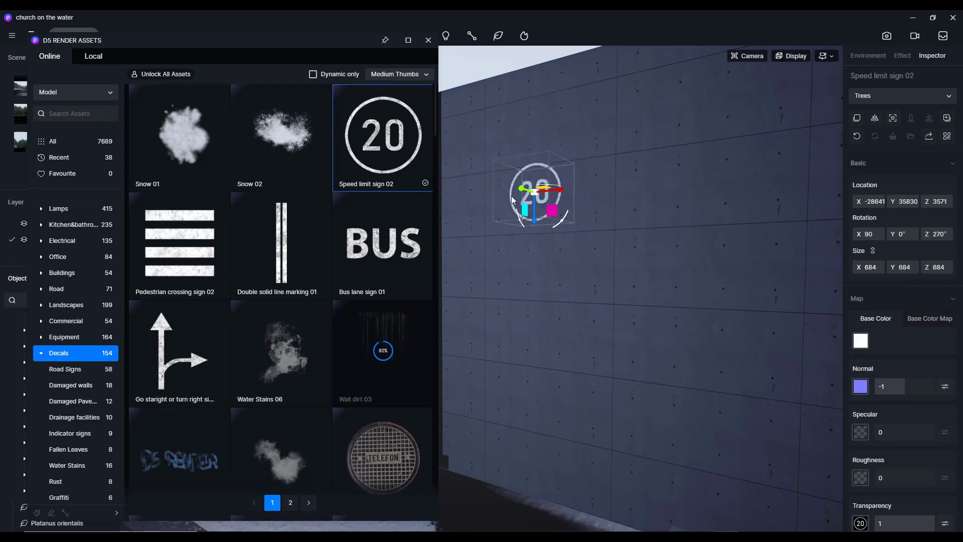
left_click_drag(553, 216, 550, 312)
right_click_drag(576, 310, 567, 354)
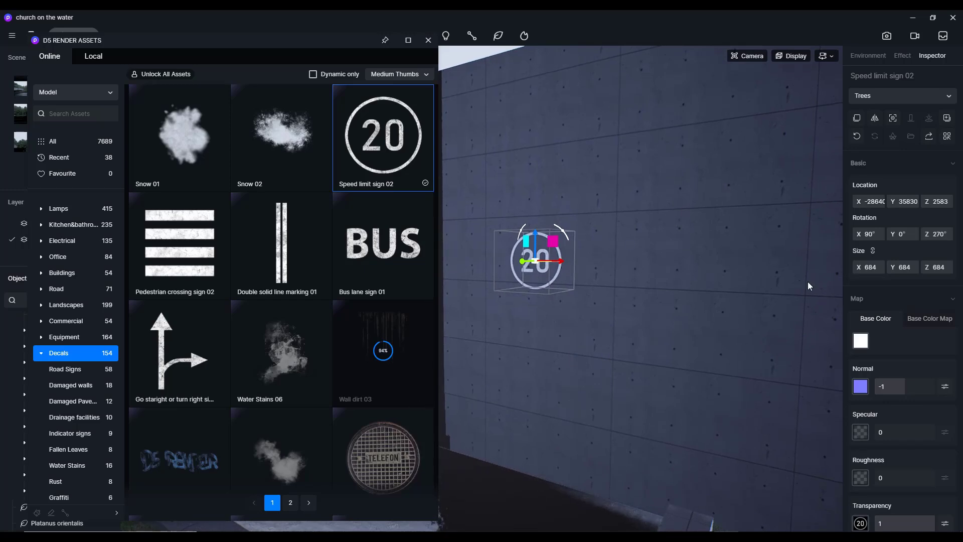
Try a lower transparency of about 0.26 on the speed limit sign decal and return it to 1.
scroll(928, 321, "down", 4)
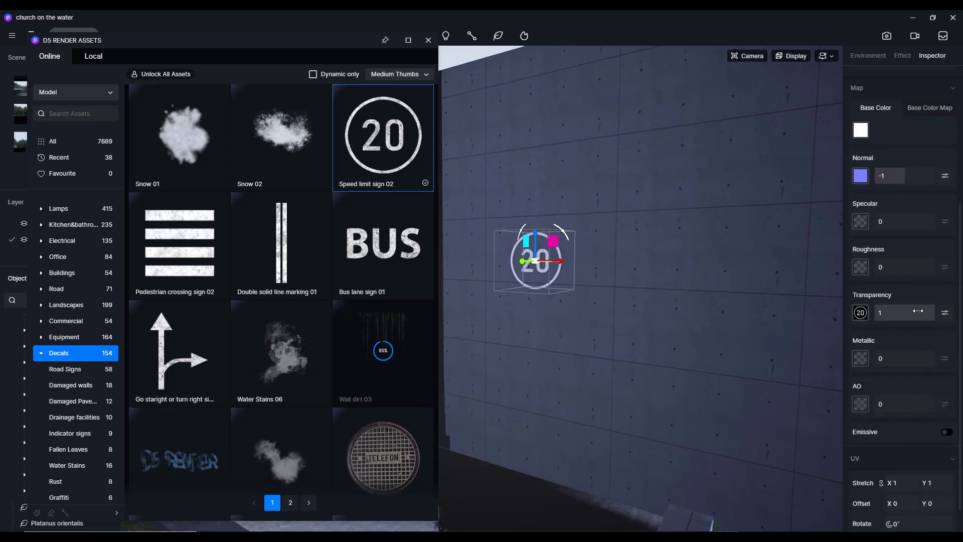
scroll(913, 313, "up", 4)
scroll(891, 316, "down", 3)
mouse_move(898, 342)
left_mouse_down()
mouse_move(876, 342)
mouse_move(899, 341)
left_mouse_up()
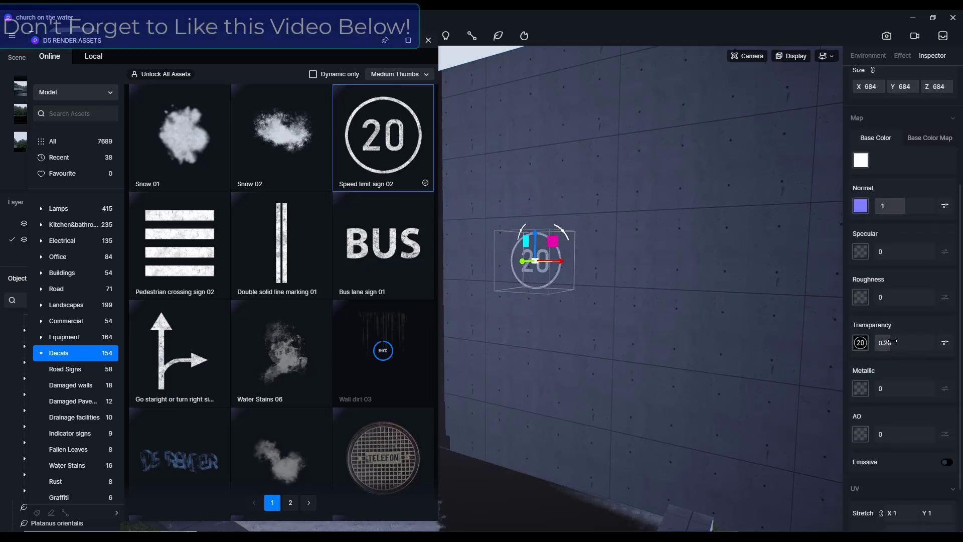
left_click_drag(881, 343, 927, 343)
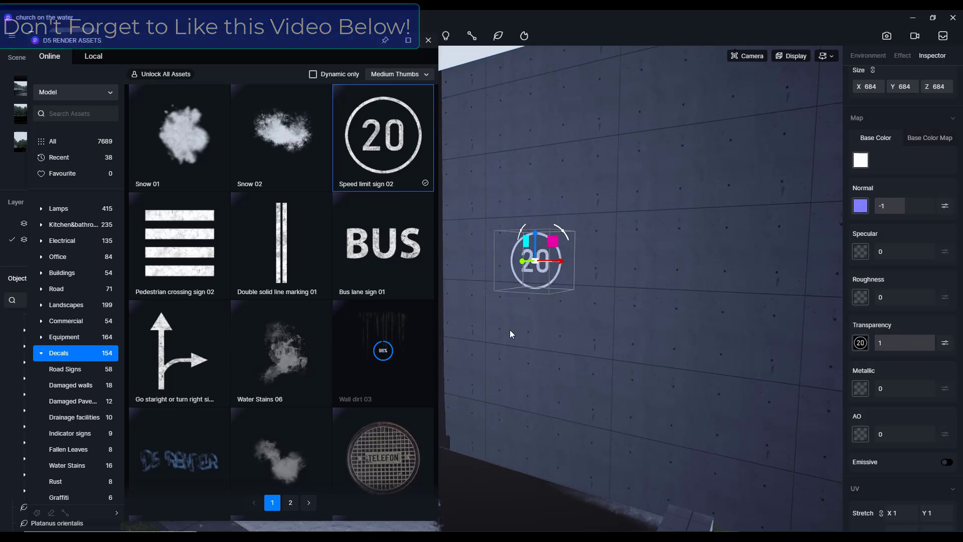
Place the Wall dirt 03 decal high on the concrete wall above the speed limit sign and close the asset library.
right_click_drag(572, 297, 623, 218)
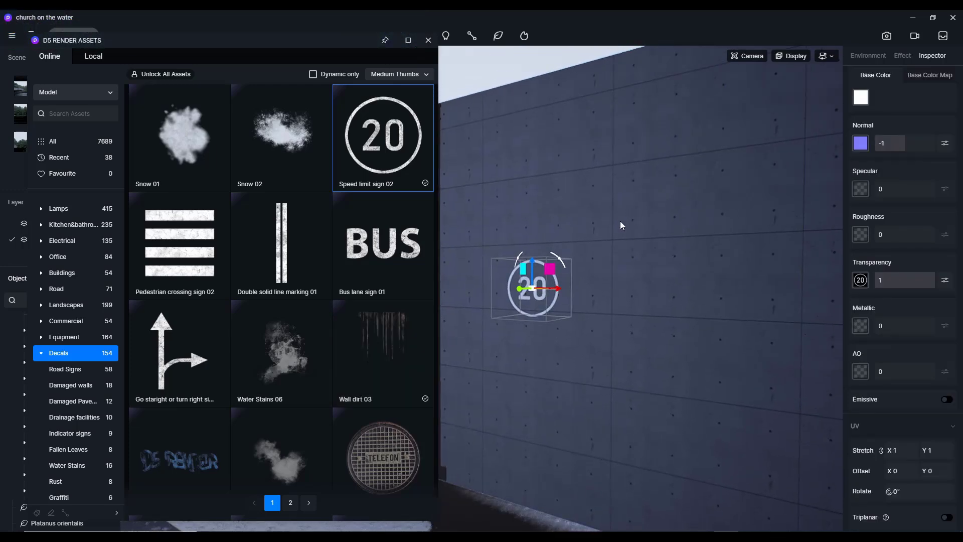
left_click(380, 335)
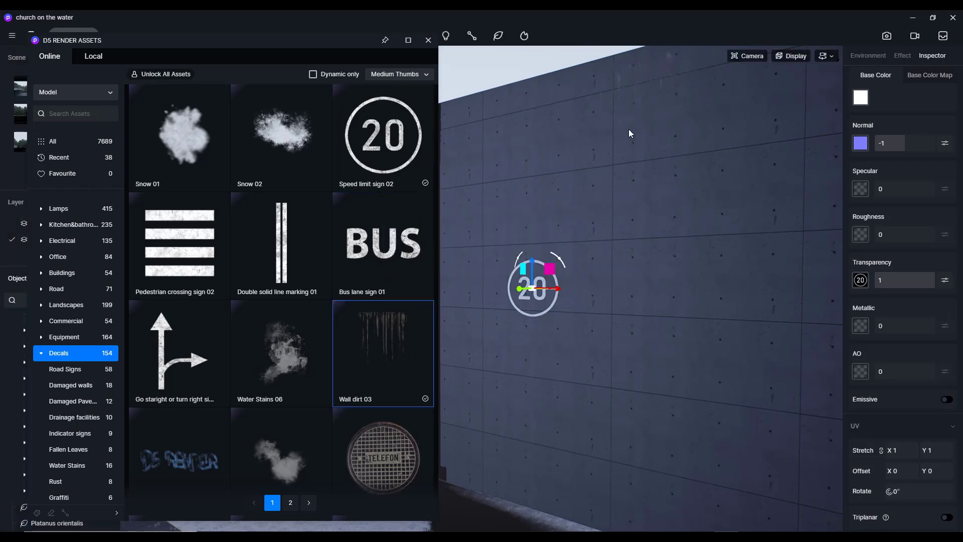
left_click(635, 123)
right_click_drag(709, 172, 711, 100)
key("q")
key("Escape")
Try emissive on the Speed limit sign 02 decal at intensity 100, inspect it up close, and switch emissive off again.
right_click_drag(633, 211, 585, 263)
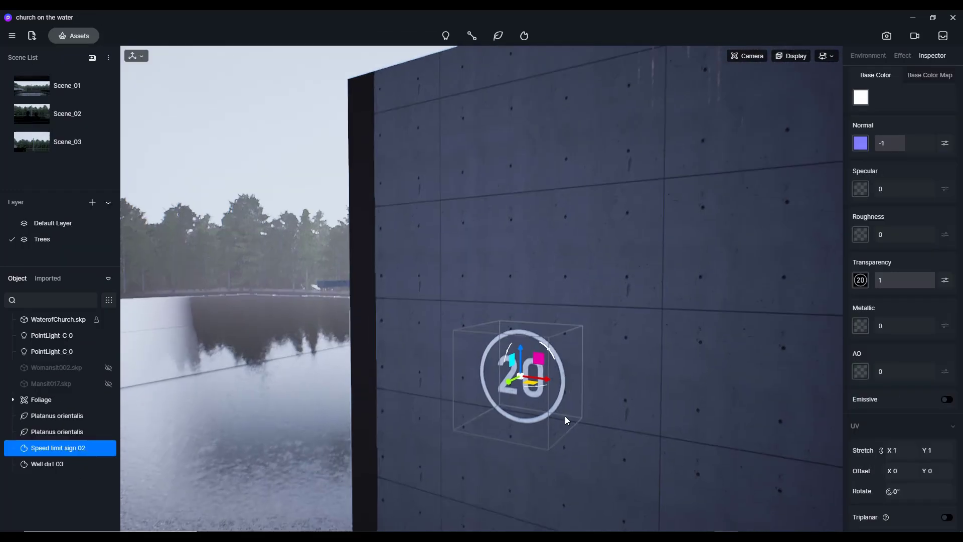
right_click_drag(565, 419, 602, 438)
key("w")
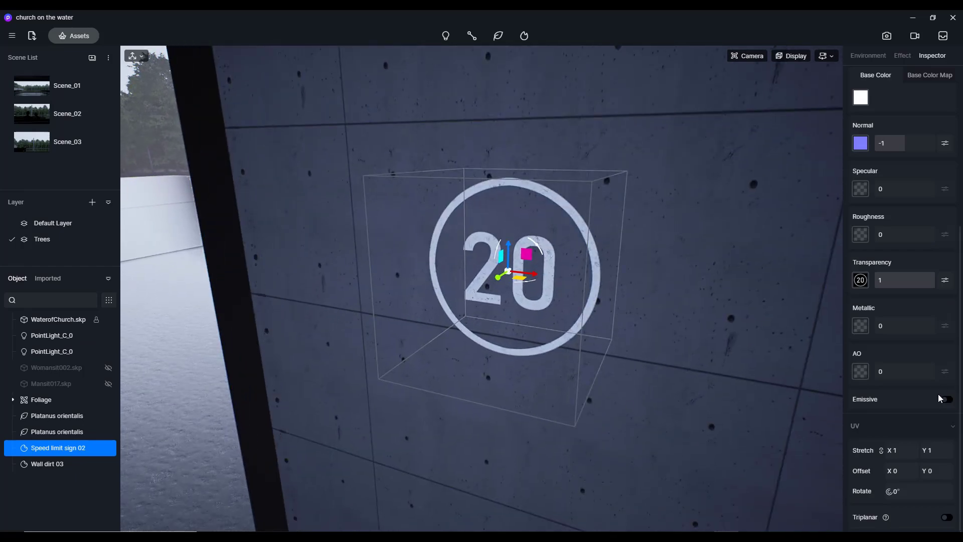
left_click(946, 400)
left_click(898, 430)
type("100")
left_click_drag(901, 431, 936, 429)
right_click_drag(602, 307, 396, 309)
scroll(398, 309, "up", 2)
scroll(398, 308, "up", 3)
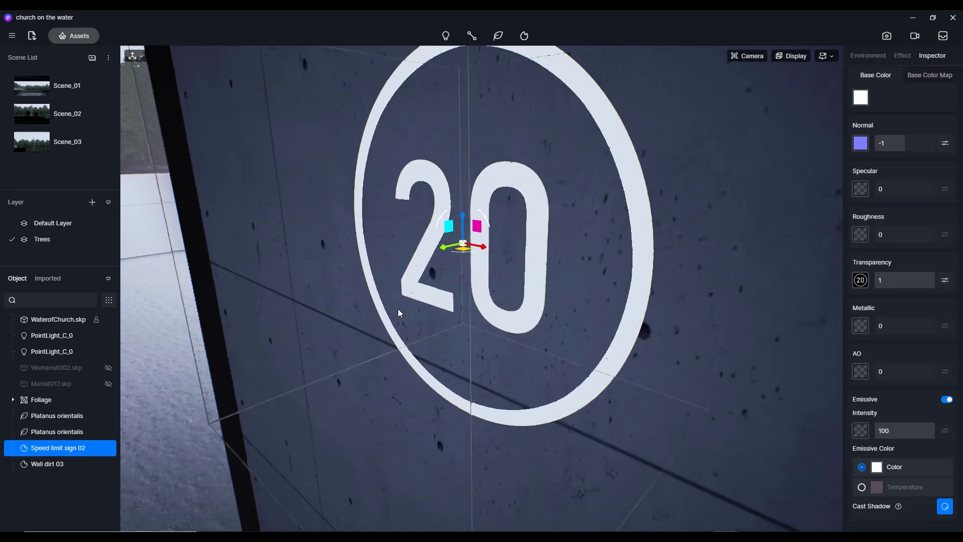
scroll(399, 309, "down", 5)
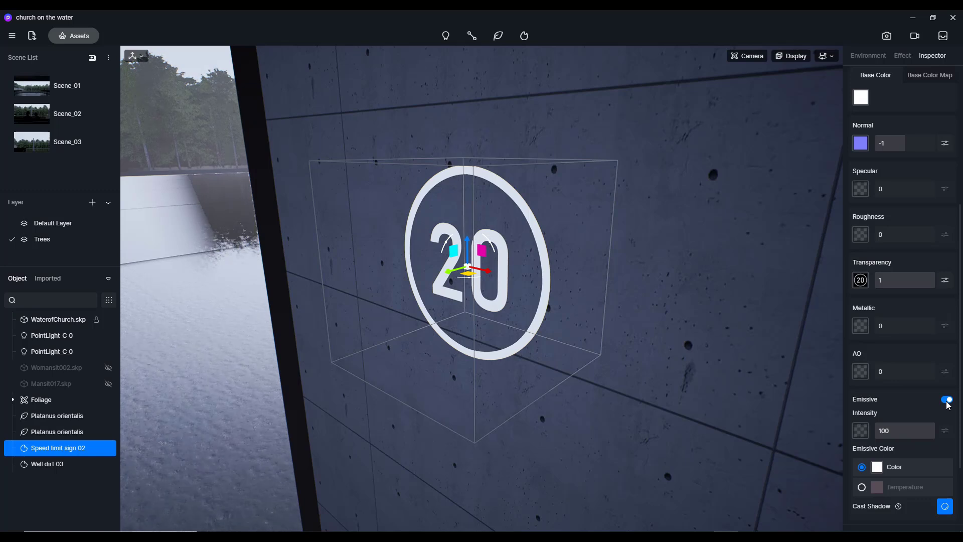
left_click(947, 400)
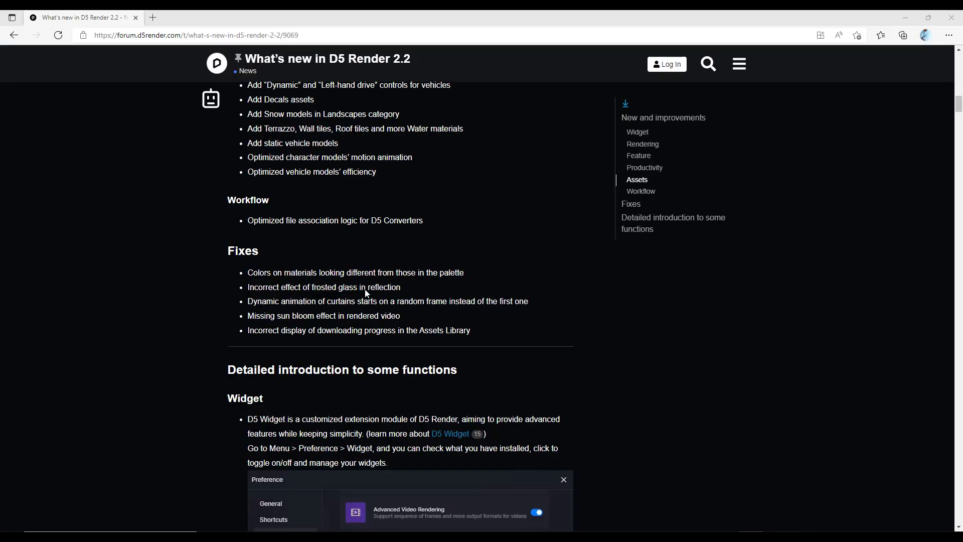
Switch to the D5 Render 2.2 release notes in the browser and review the detailed entries from Widget through emissive materials' attenuation.
scroll(301, 251, "up", 5)
scroll(301, 251, "down", 10)
scroll(213, 243, "down", 5)
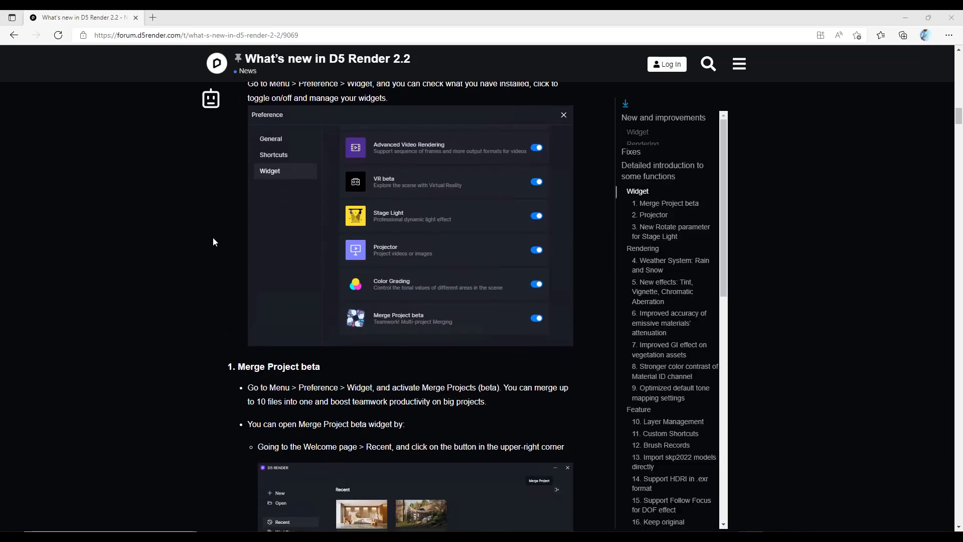
scroll(215, 242, "down", 15)
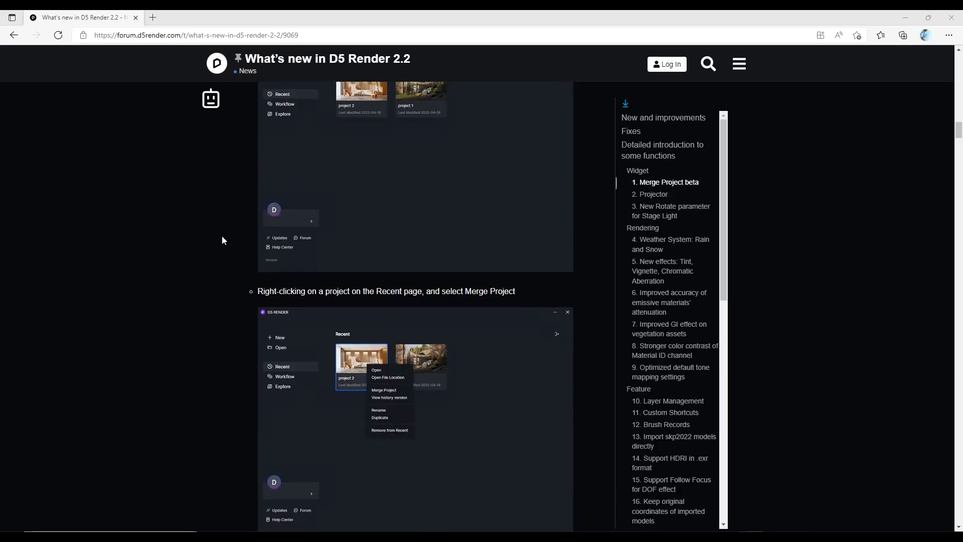
scroll(387, 247, "down", 15)
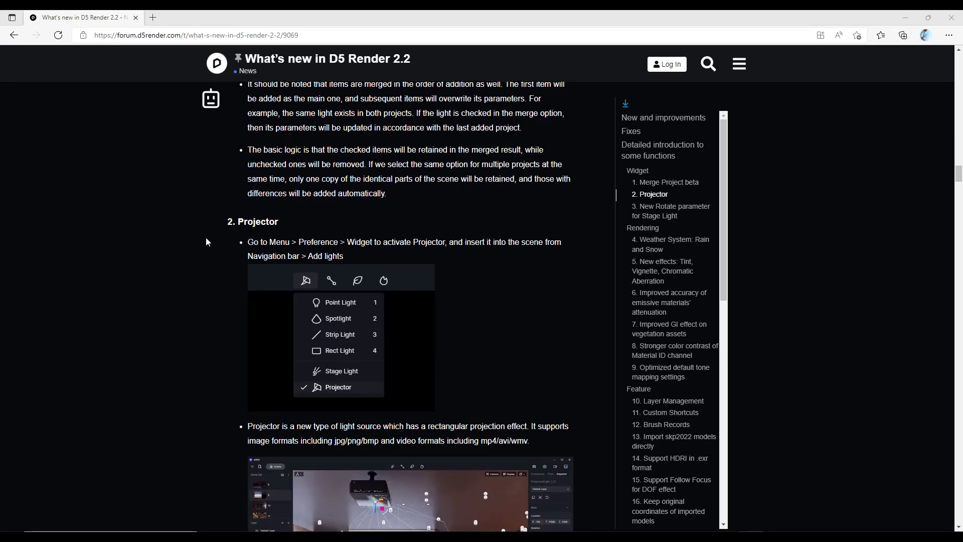
scroll(206, 238, "up", 2)
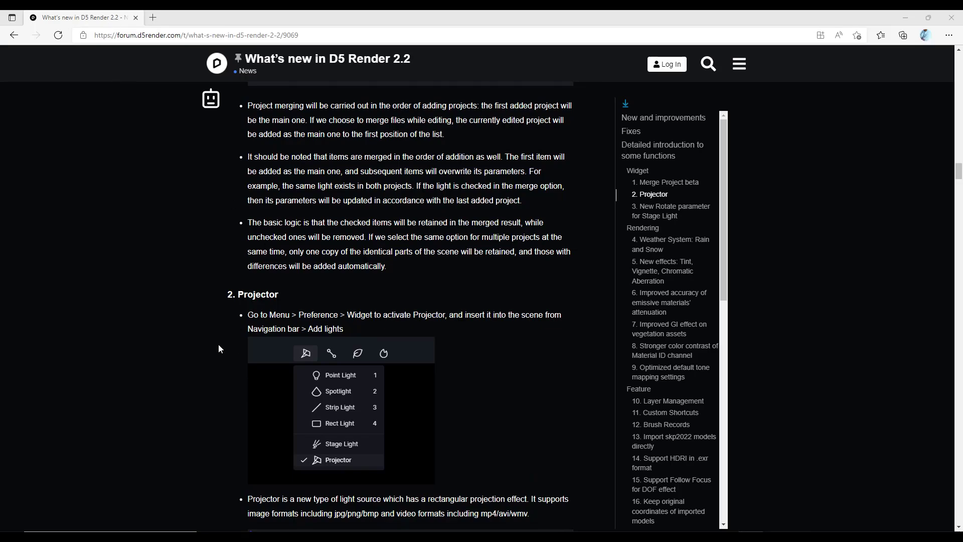
scroll(206, 333, "down", 10)
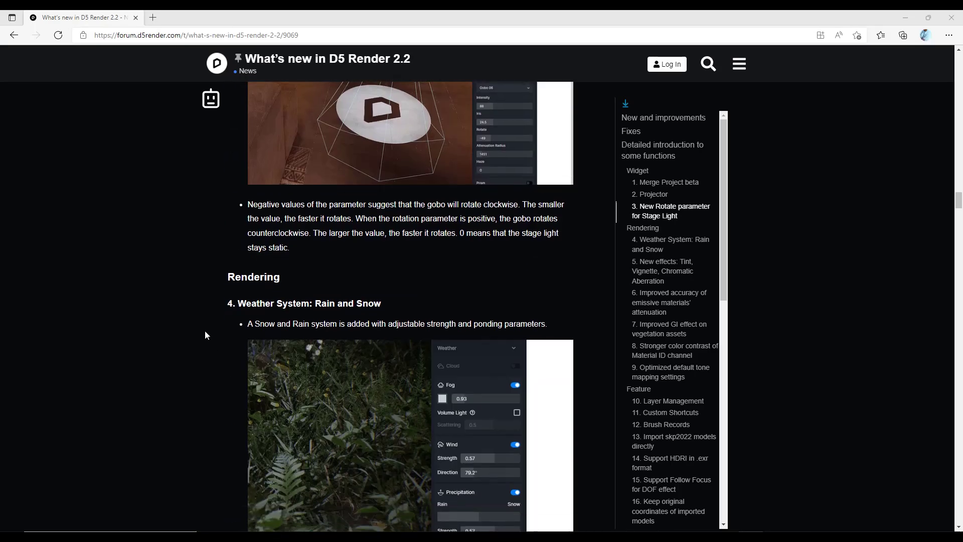
scroll(203, 331, "down", 15)
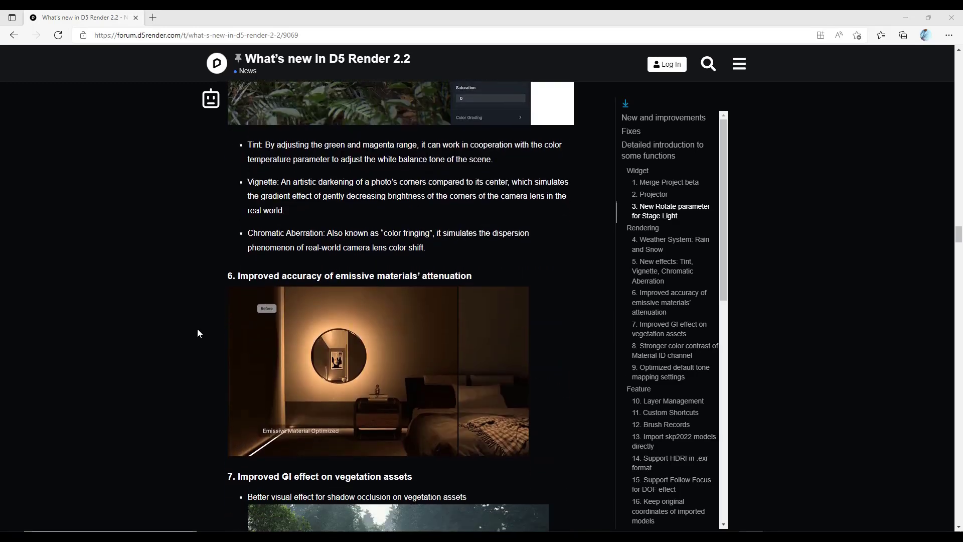
Examine the release notes on decals, snow models, new materials, static vehicles, character animation and the D5 Converters file association.
scroll(197, 321, "down", 20)
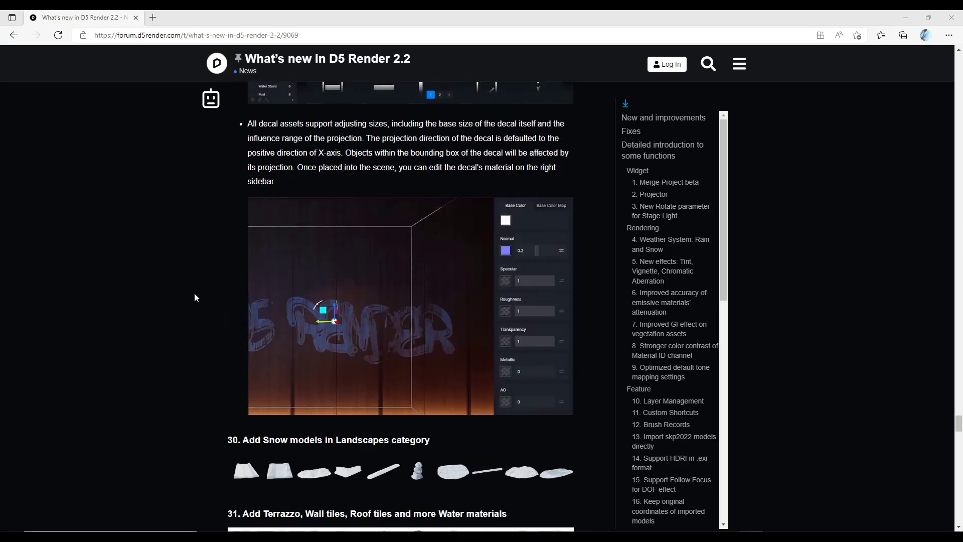
scroll(196, 293, "down", 6)
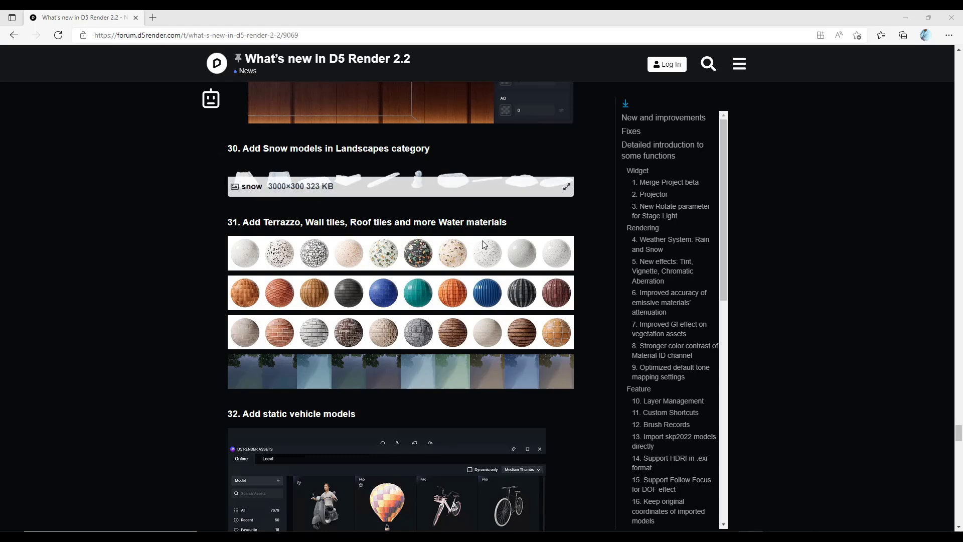
scroll(158, 230, "down", 3)
scroll(157, 231, "up", 1)
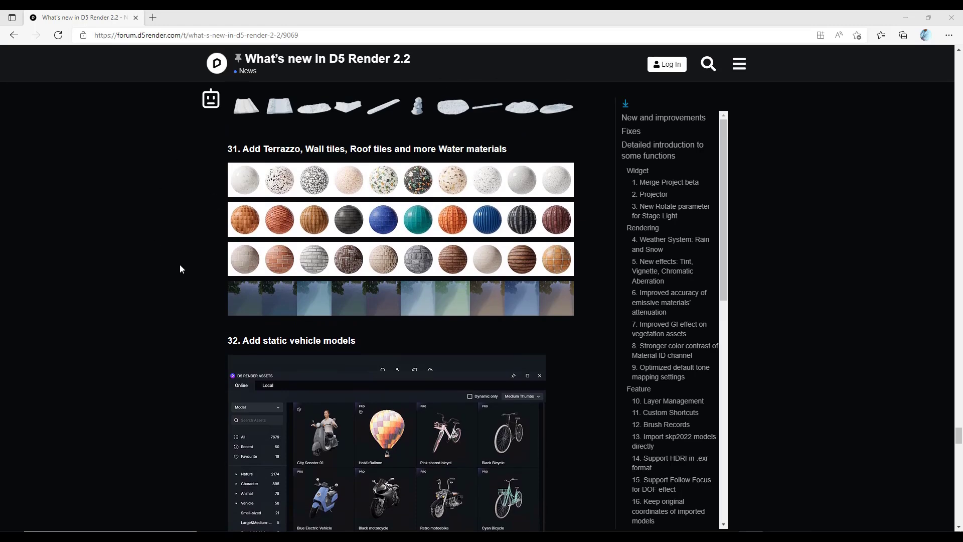
scroll(180, 264, "down", 4)
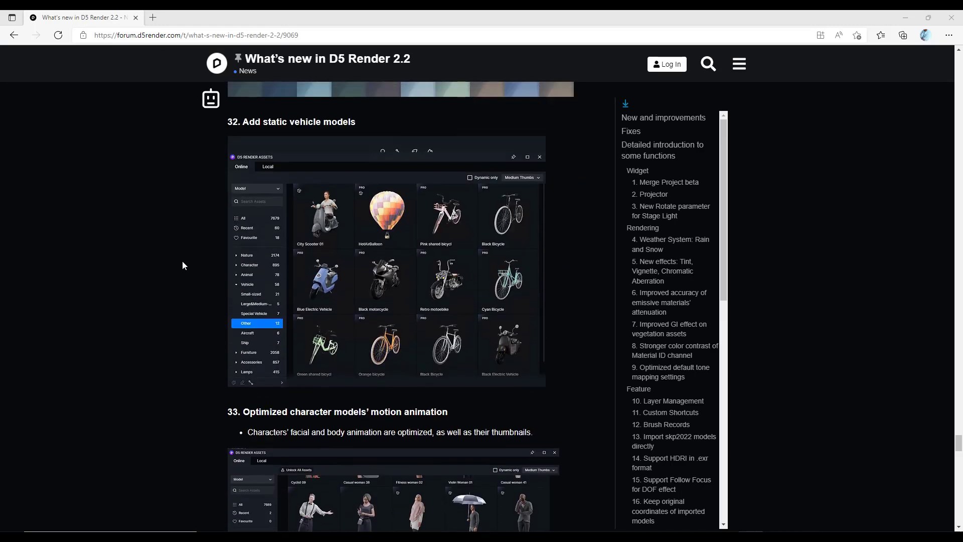
scroll(183, 253, "down", 7)
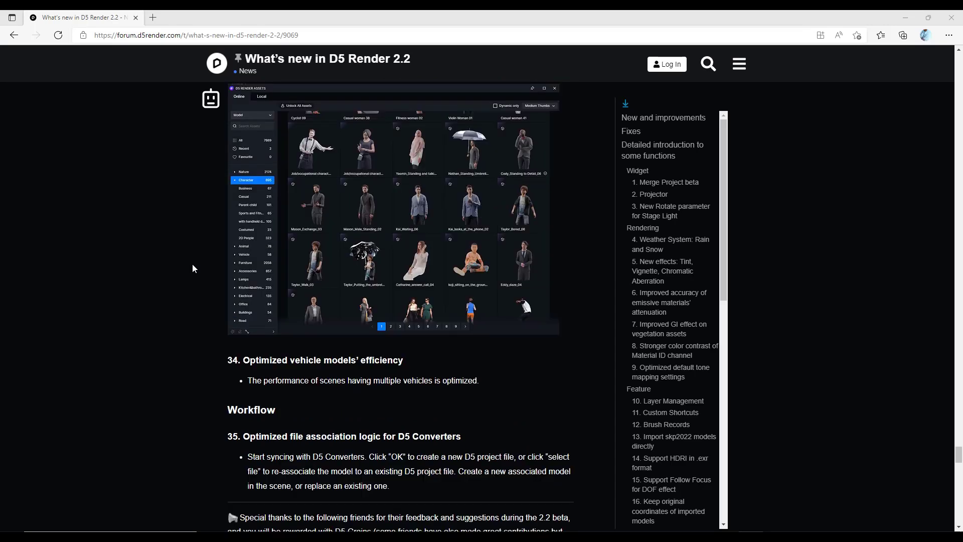
scroll(182, 263, "up", 3)
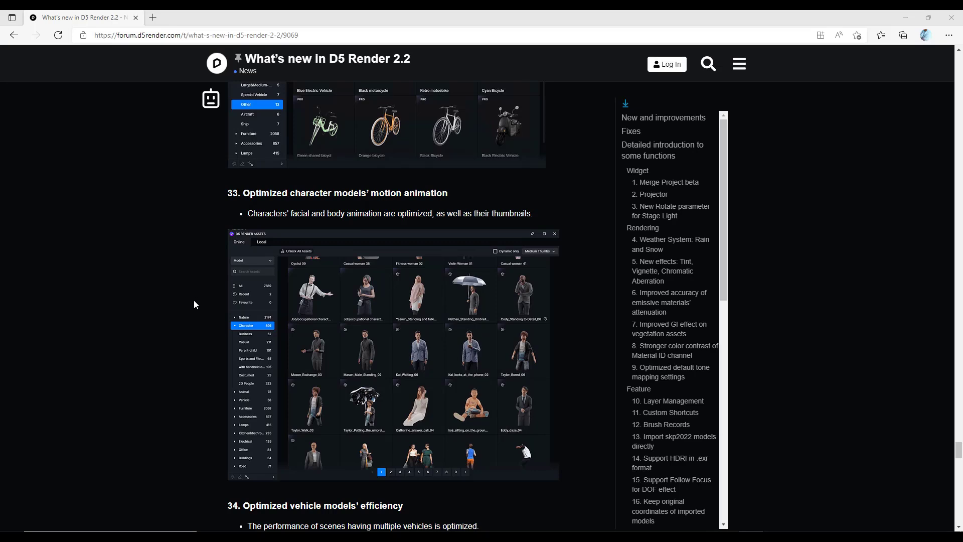
scroll(171, 327, "down", 1)
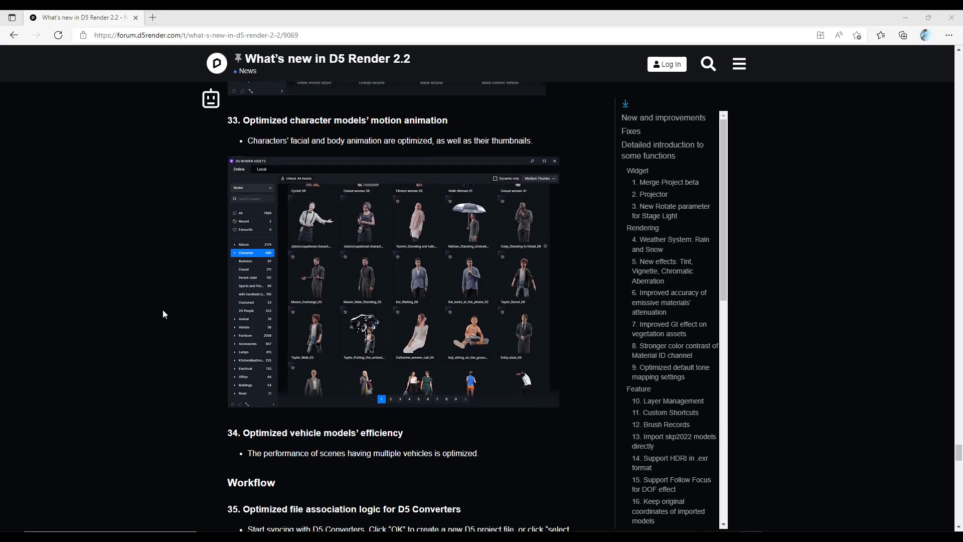
scroll(164, 310, "down", 1)
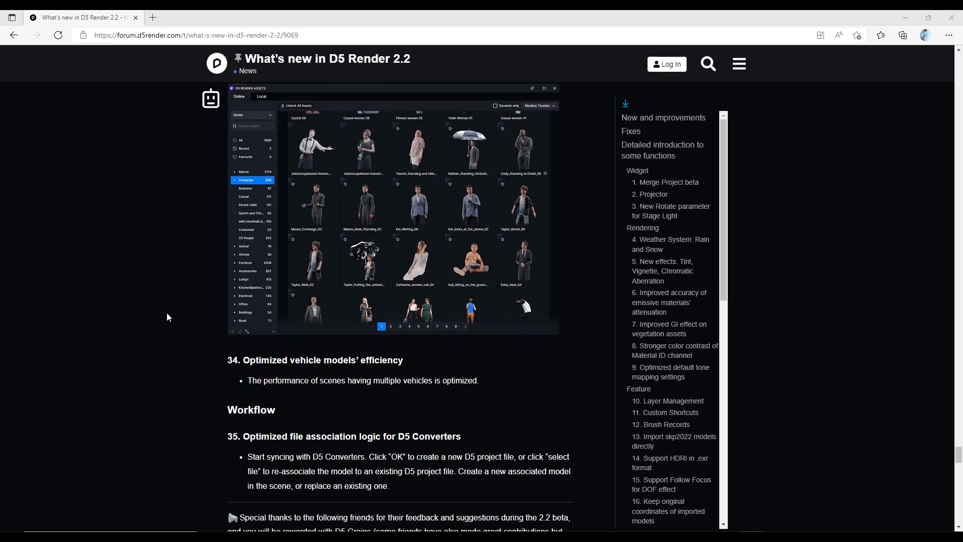
scroll(170, 311, "down", 2)
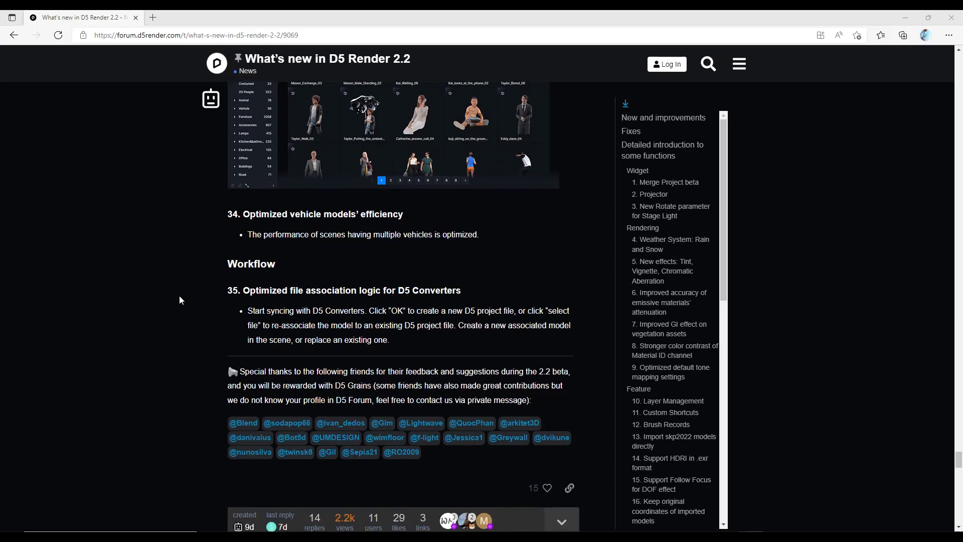
Go back to the Brush Records entry in the release notes and read on to the direct skp2022 model import.
scroll(221, 277, "up", 20)
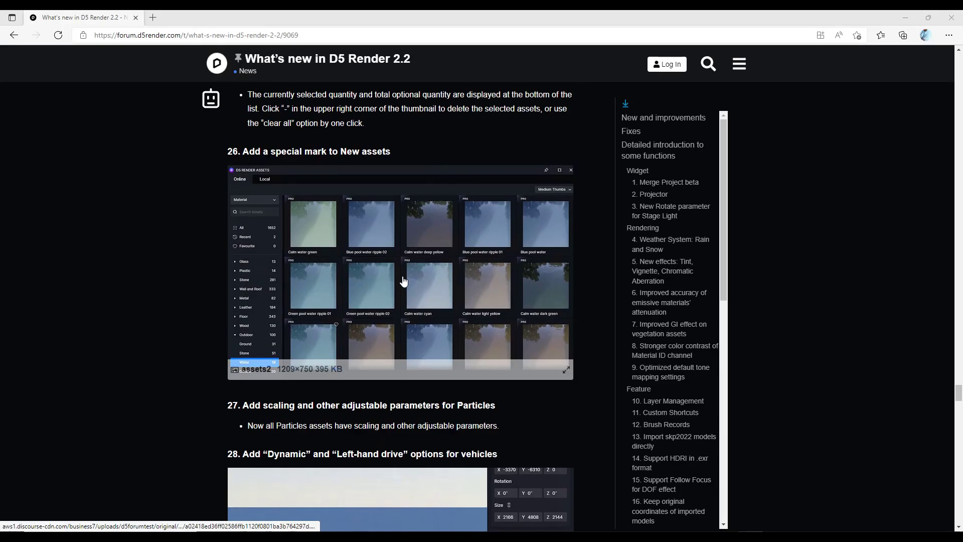
scroll(435, 284, "up", 15)
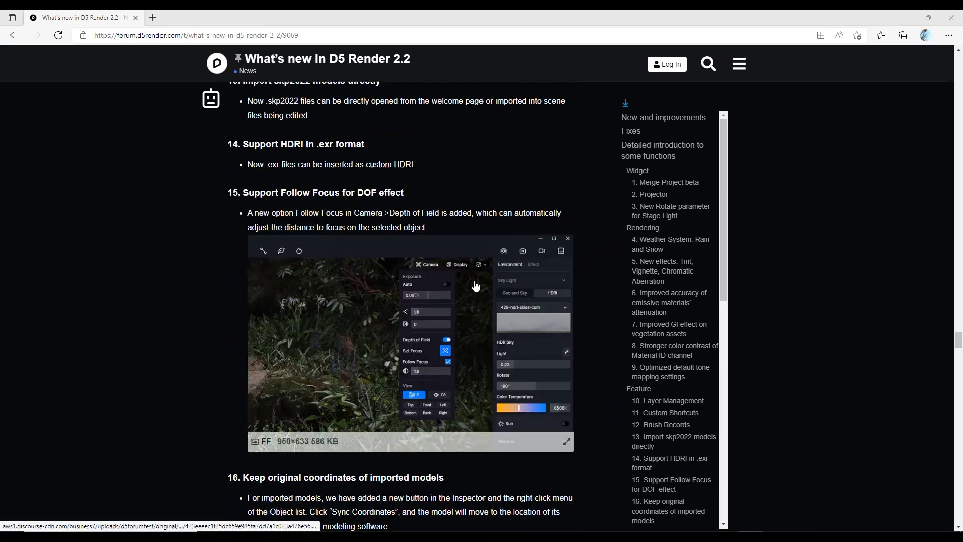
scroll(476, 286, "up", 6)
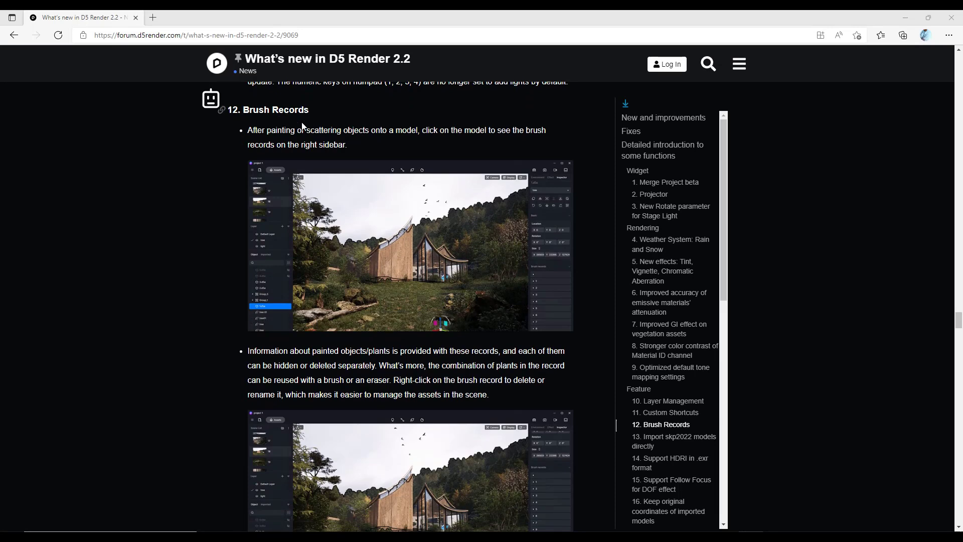
scroll(194, 274, "down", 3)
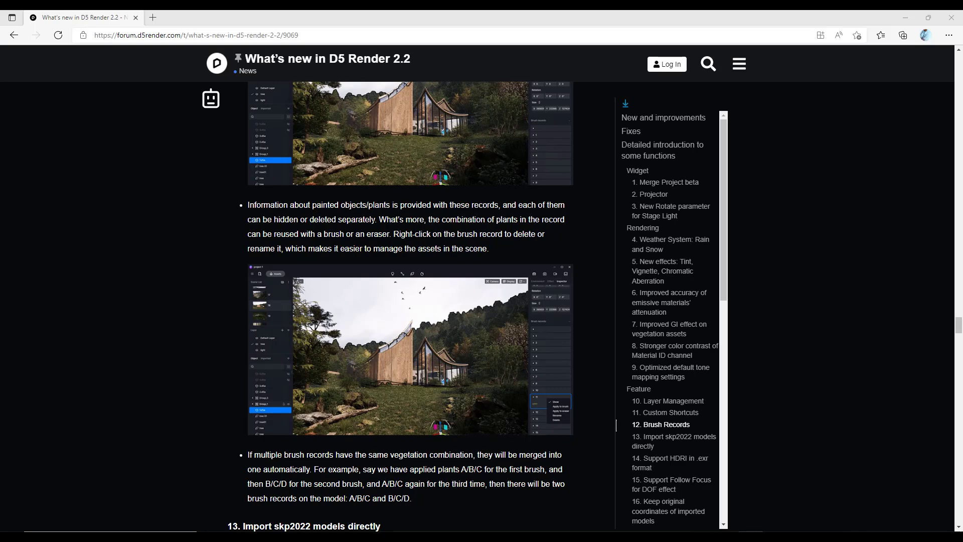
scroll(242, 234, "down", 1)
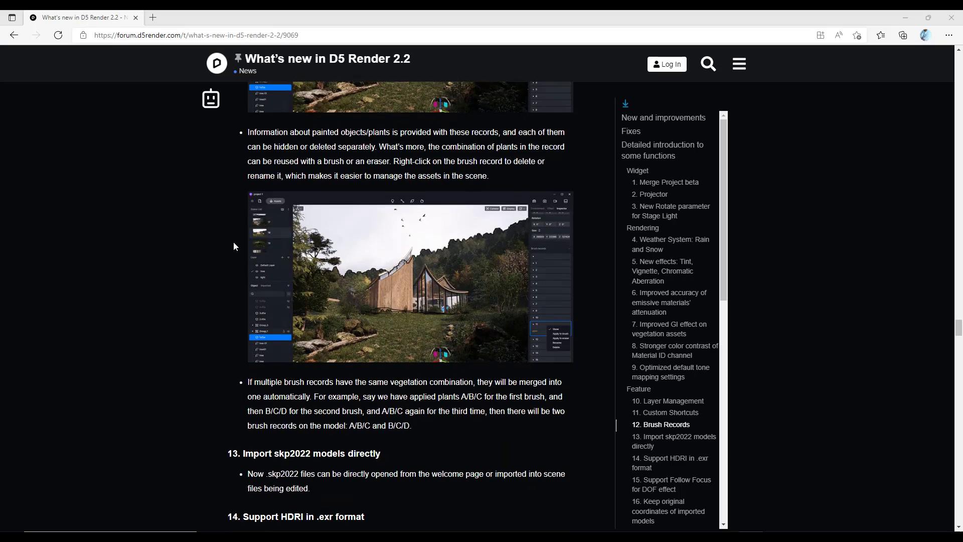
scroll(193, 261, "down", 3)
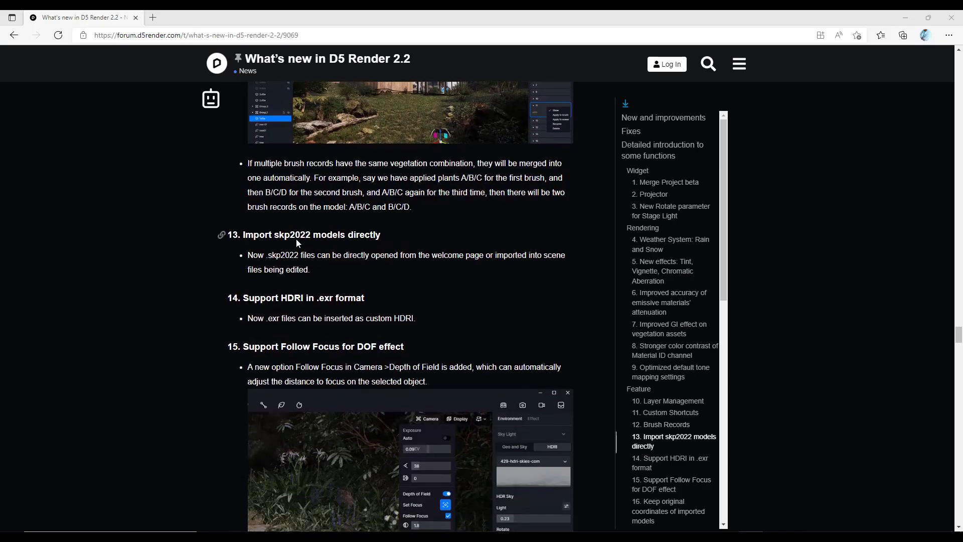